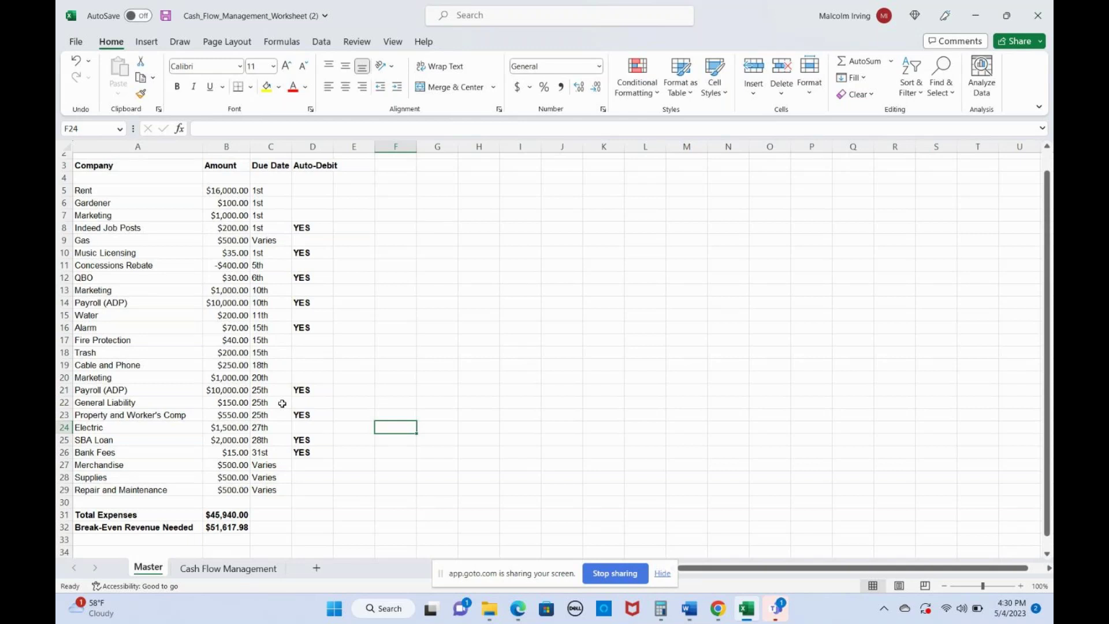
Review the monthly expense list on the Master sheet and the receivables, payables and expenses layout on the Cash Flow Management sheet.
{"action": "scroll", "coordinate": [282, 404], "scroll_direction": "down", "scroll_amount": 1}
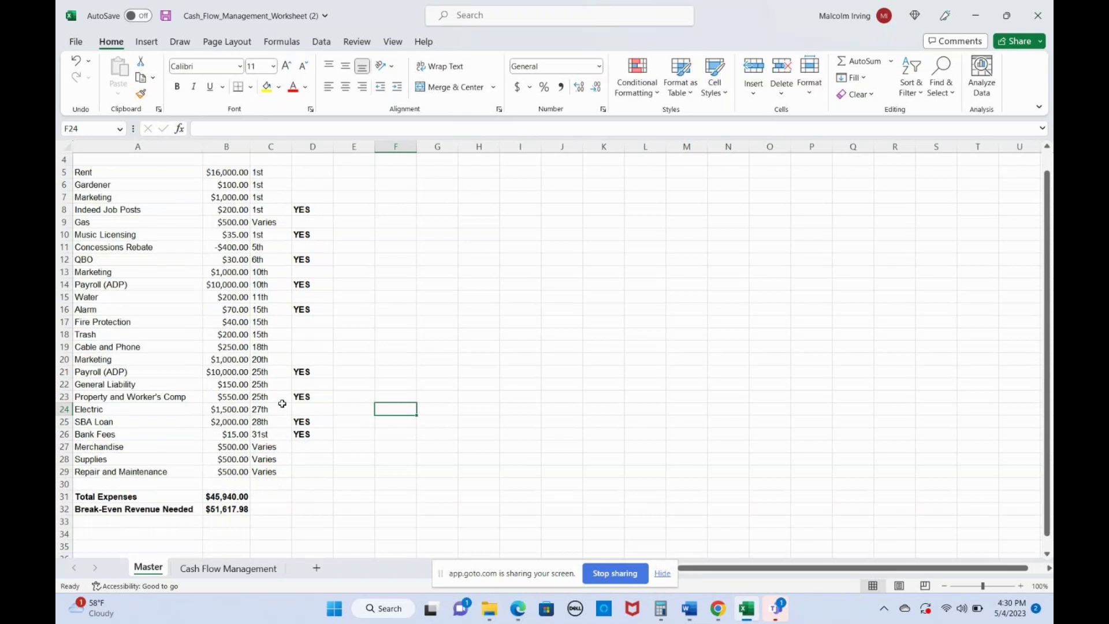
{"action": "scroll", "coordinate": [281, 403], "scroll_direction": "up", "scroll_amount": 2}
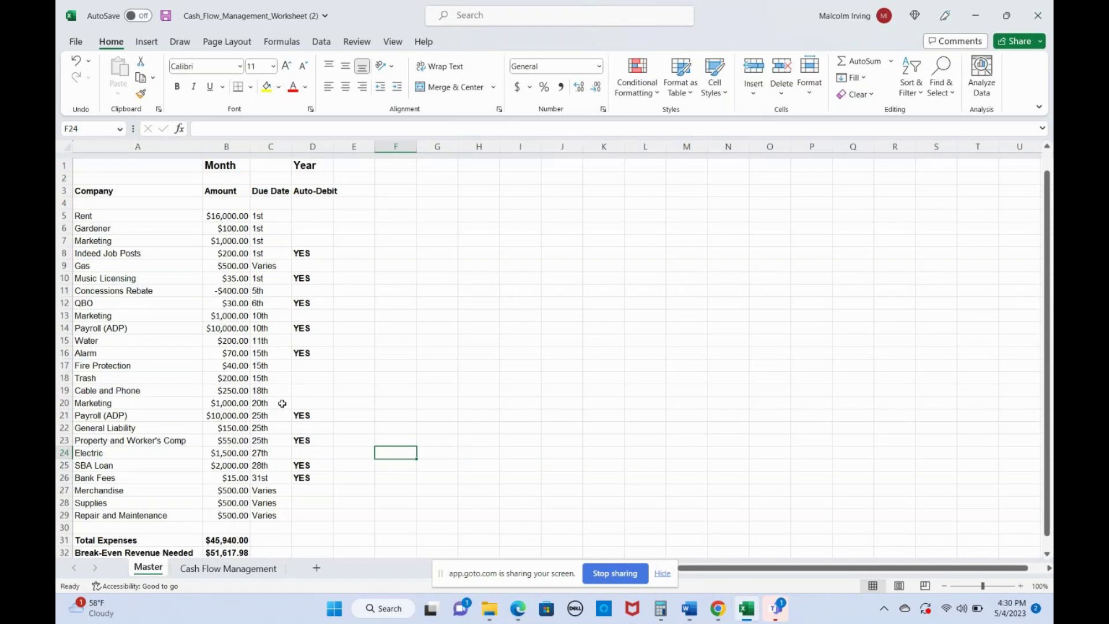
{"action": "scroll", "coordinate": [282, 403], "scroll_direction": "down", "scroll_amount": 1}
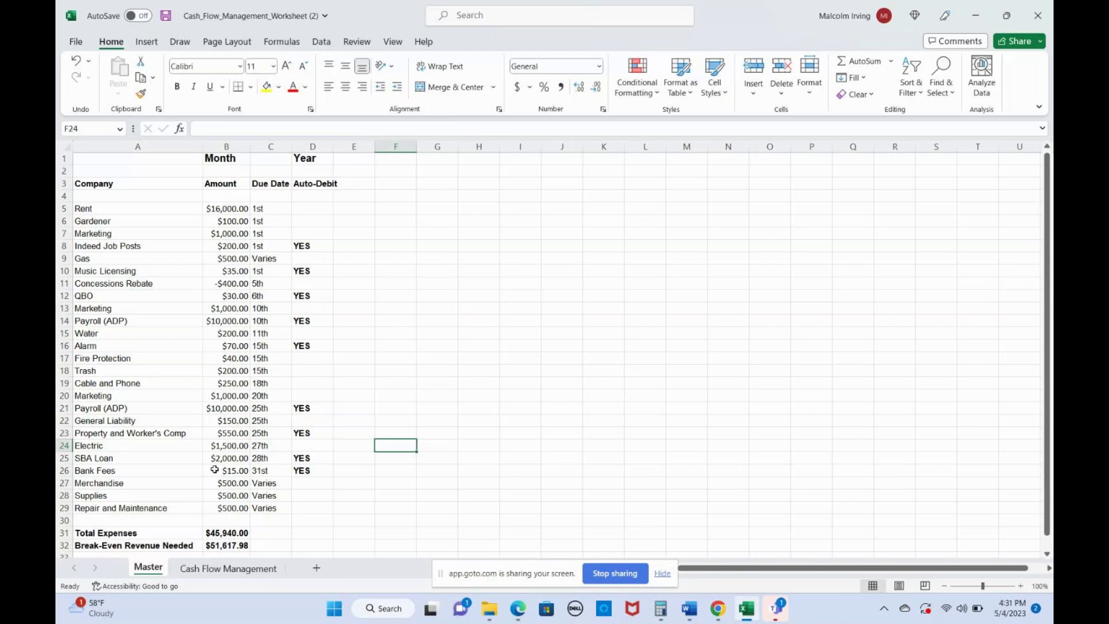
{"action": "scroll", "coordinate": [217, 462], "scroll_direction": "down", "scroll_amount": 2}
{"action": "scroll", "coordinate": [218, 449], "scroll_direction": "up", "scroll_amount": 2}
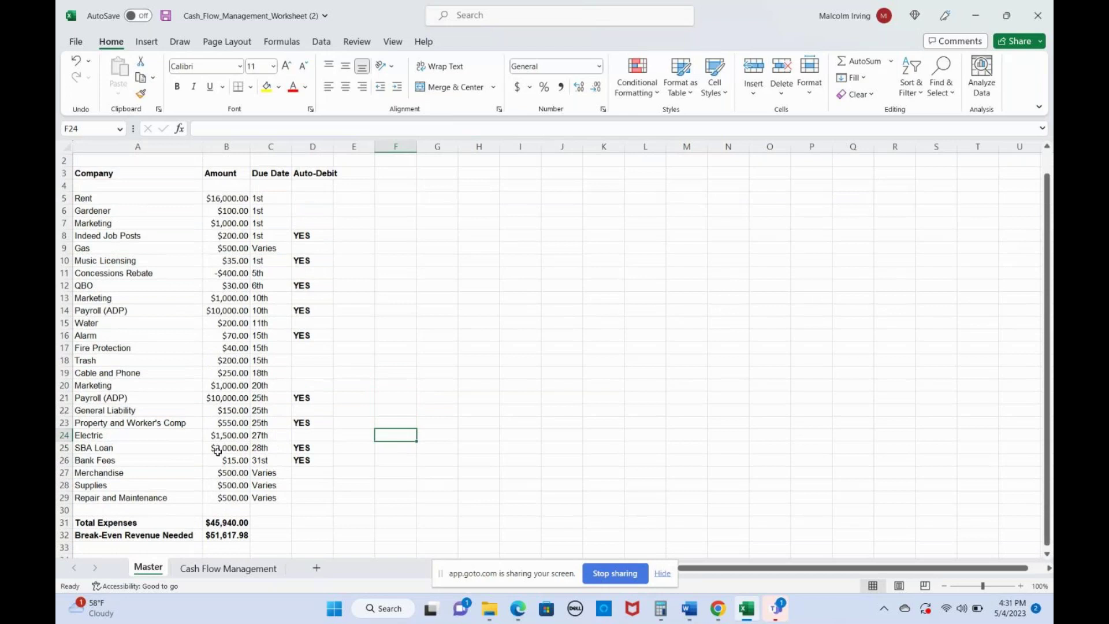
{"action": "left_click", "coordinate": [212, 572]}
{"action": "scroll", "coordinate": [168, 394], "scroll_direction": "down", "scroll_amount": 1}
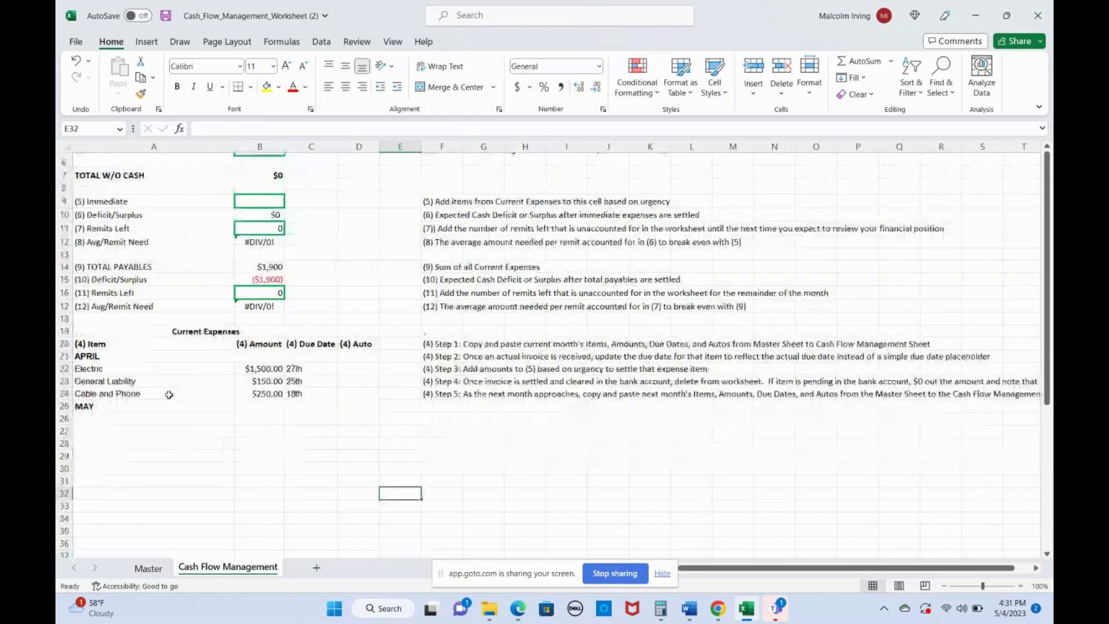
{"action": "scroll", "coordinate": [168, 395], "scroll_direction": "up", "scroll_amount": 2}
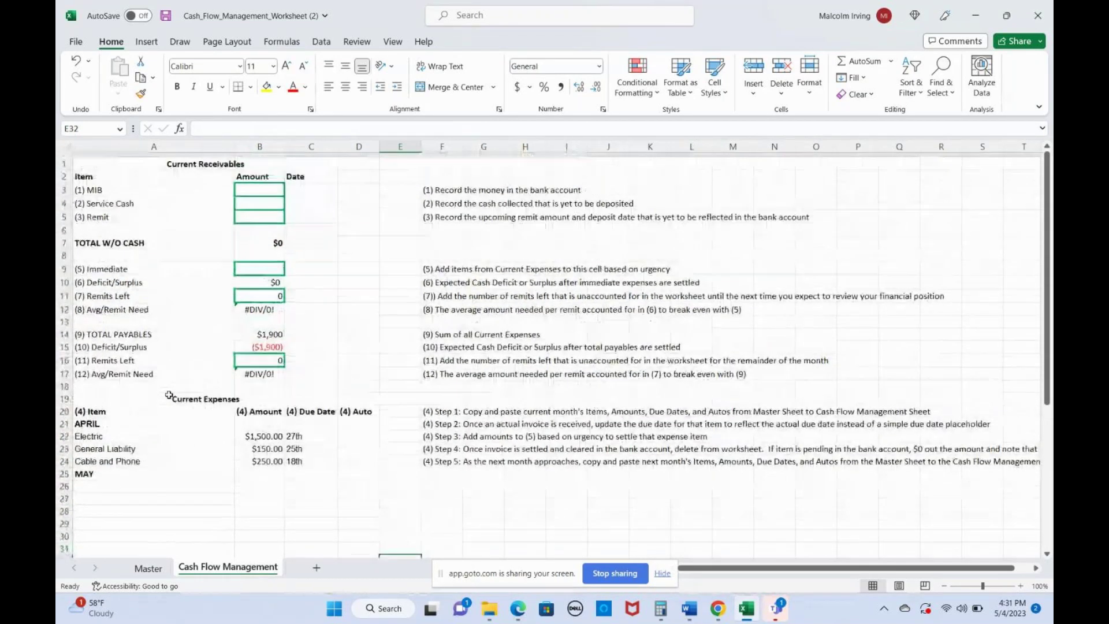
{"action": "scroll", "coordinate": [169, 395], "scroll_direction": "down", "scroll_amount": 1}
{"action": "scroll", "coordinate": [168, 395], "scroll_direction": "down", "scroll_amount": 2}
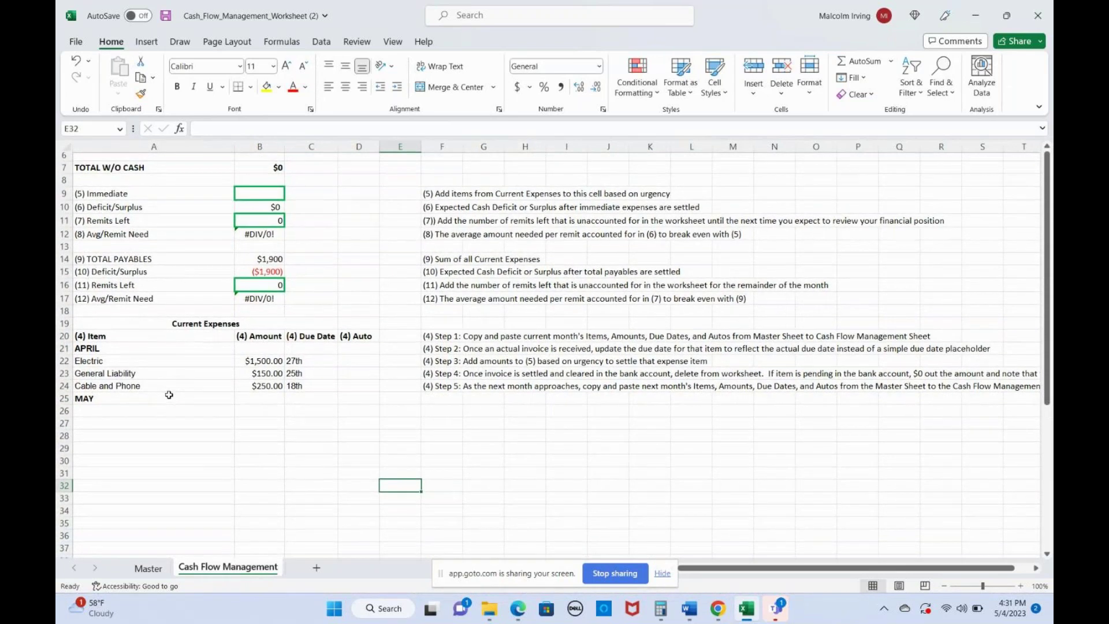
{"action": "scroll", "coordinate": [169, 395], "scroll_direction": "down", "scroll_amount": 1}
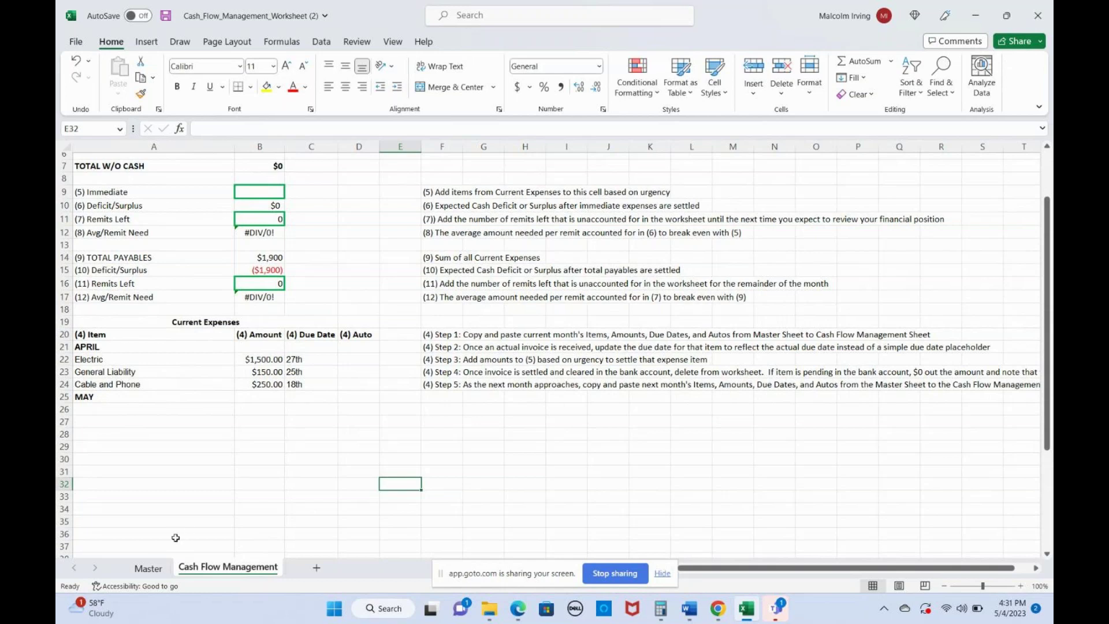
Copy the Master sheet's expense rows A5:D29, Rent through Repair and Maintenance, into the Cash Flow Management sheet below MAY, starting at A26.
{"action": "left_click", "coordinate": [149, 568]}
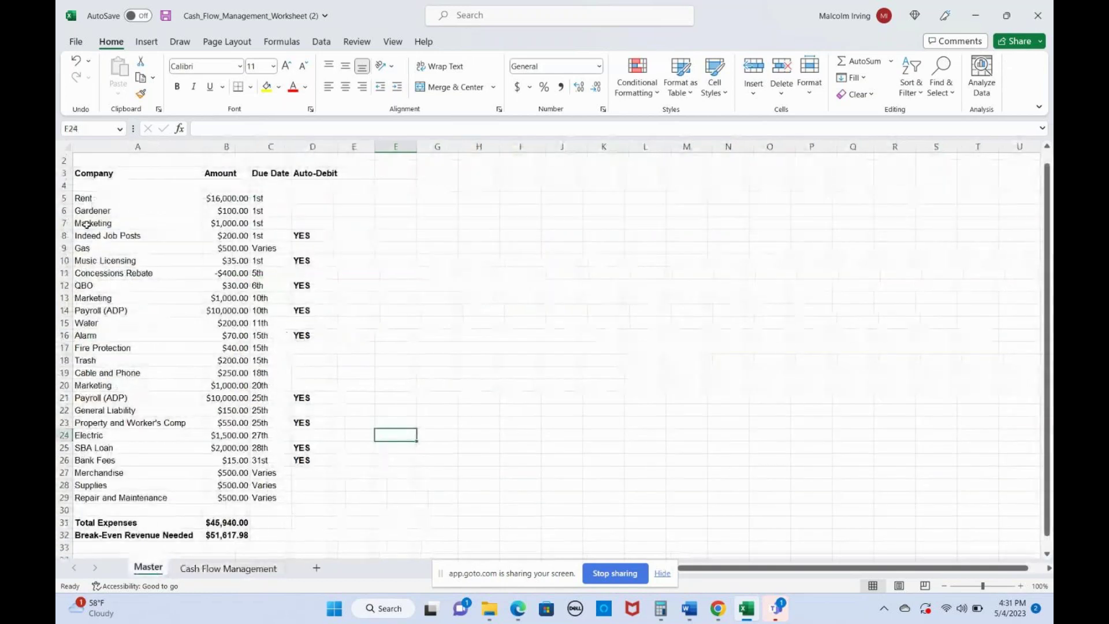
{"action": "left_click_drag", "start_coordinate": [84, 199], "coordinate": [307, 494]}
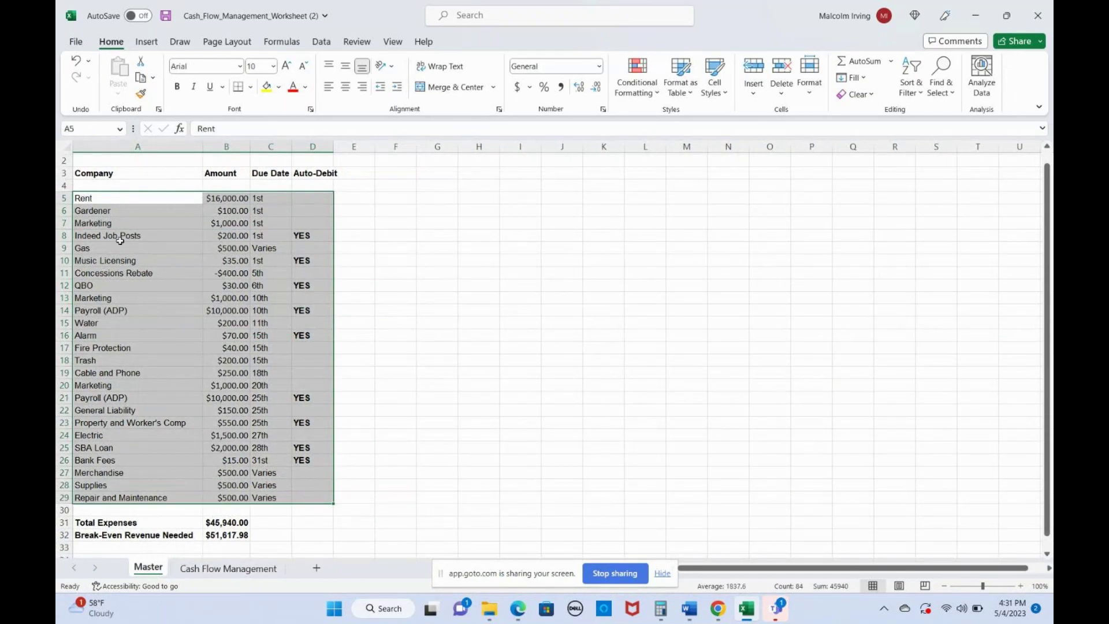
{"action": "right_click", "coordinate": [118, 210]}
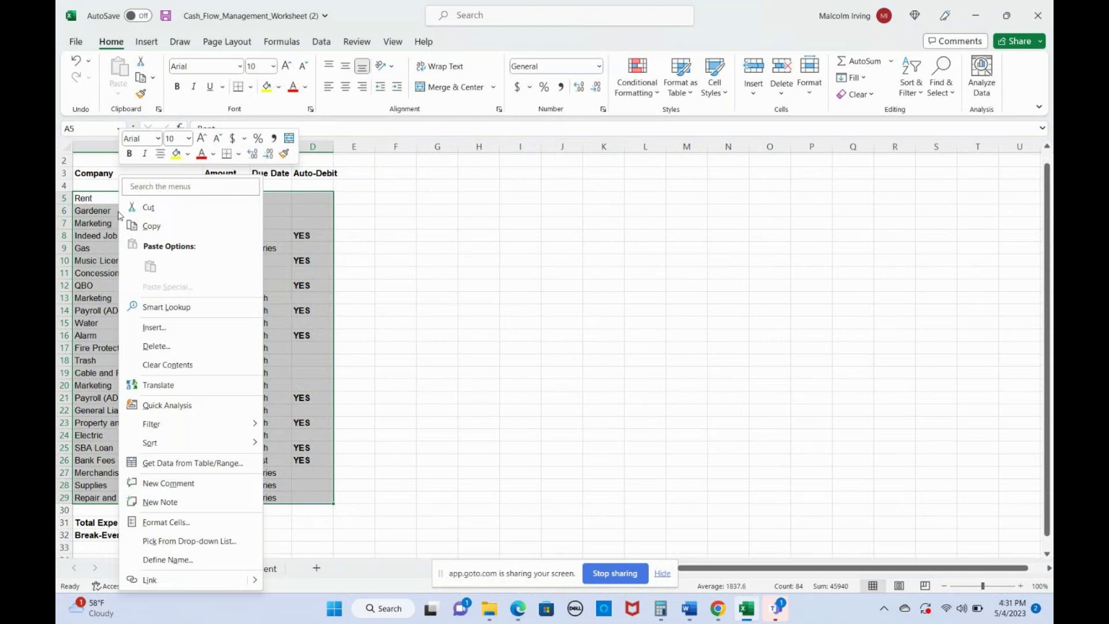
{"action": "left_click", "coordinate": [152, 227]}
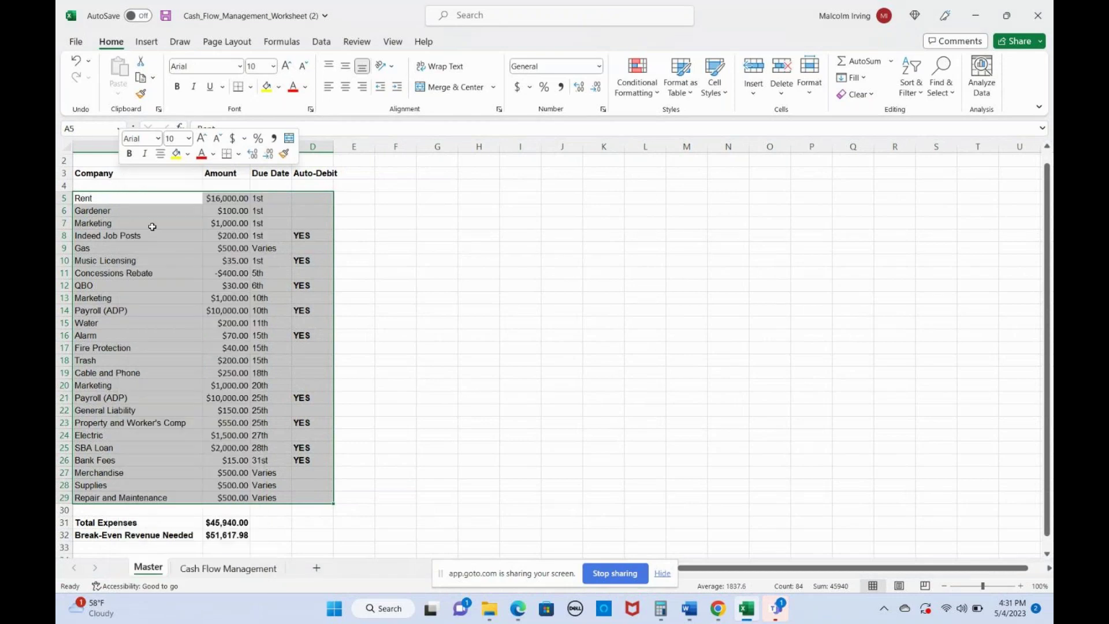
{"action": "left_click", "coordinate": [217, 570]}
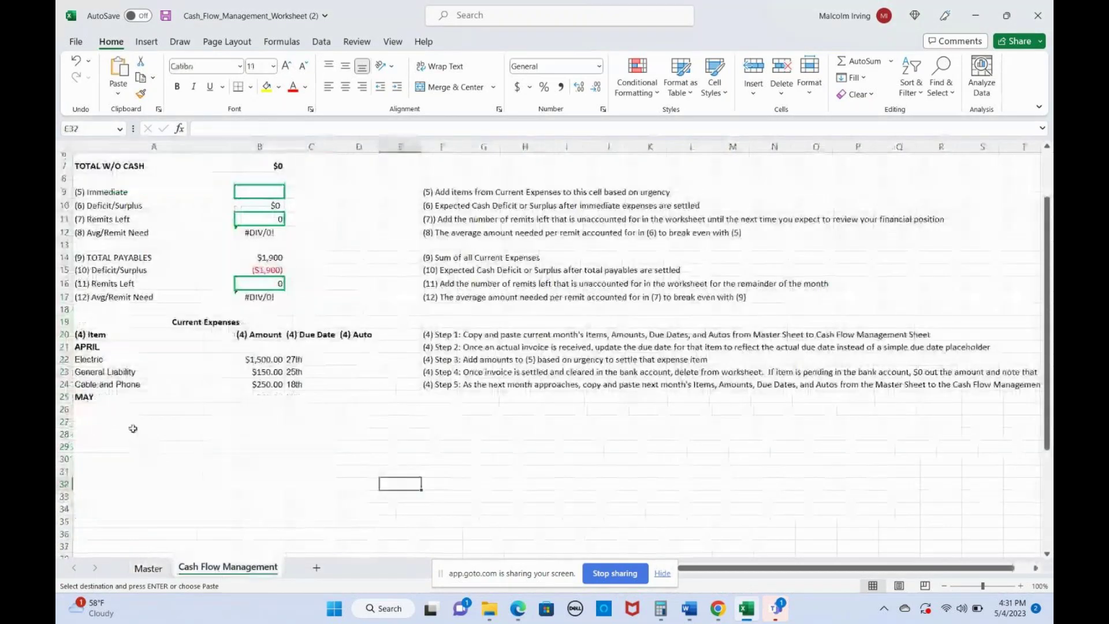
{"action": "left_click", "coordinate": [92, 411]}
{"action": "right_click", "coordinate": [92, 413]}
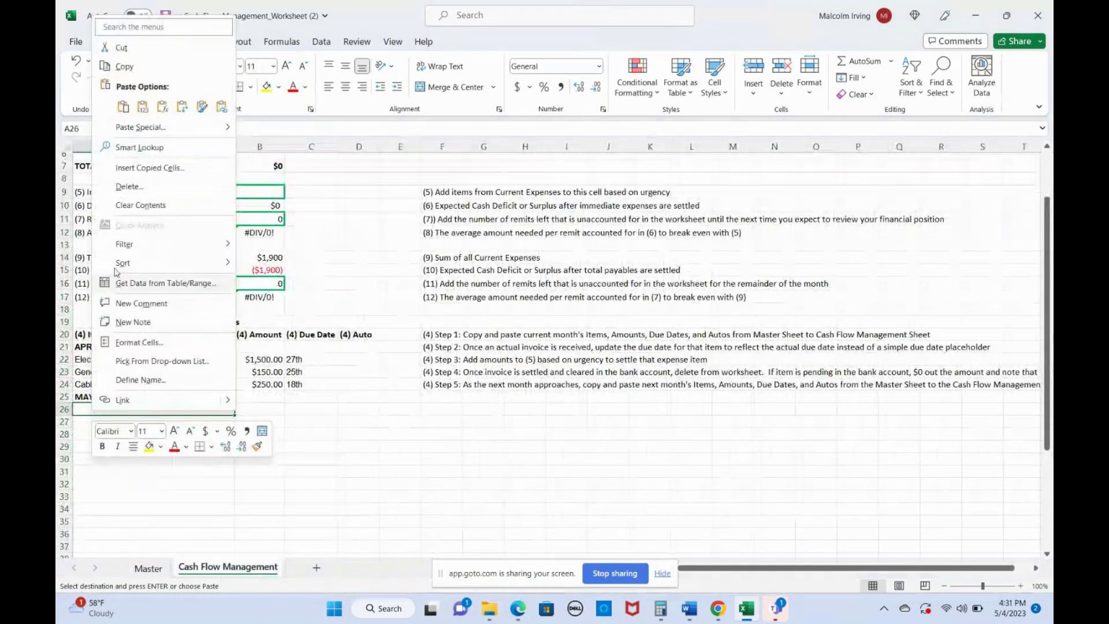
{"action": "left_click", "coordinate": [123, 106]}
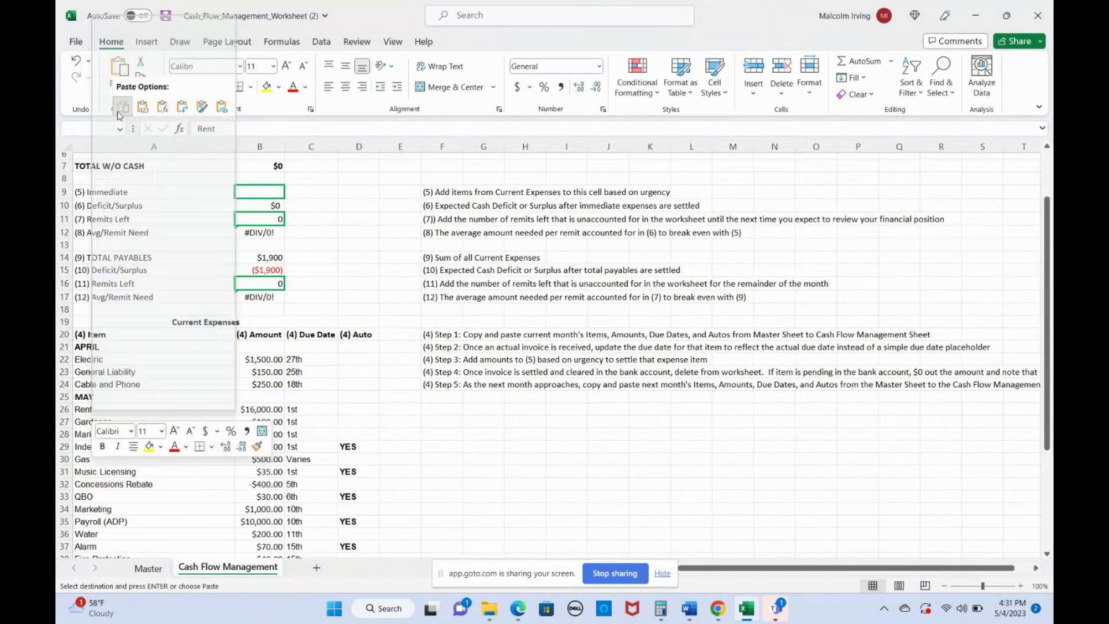
{"action": "scroll", "coordinate": [390, 410], "scroll_direction": "down", "scroll_amount": 3}
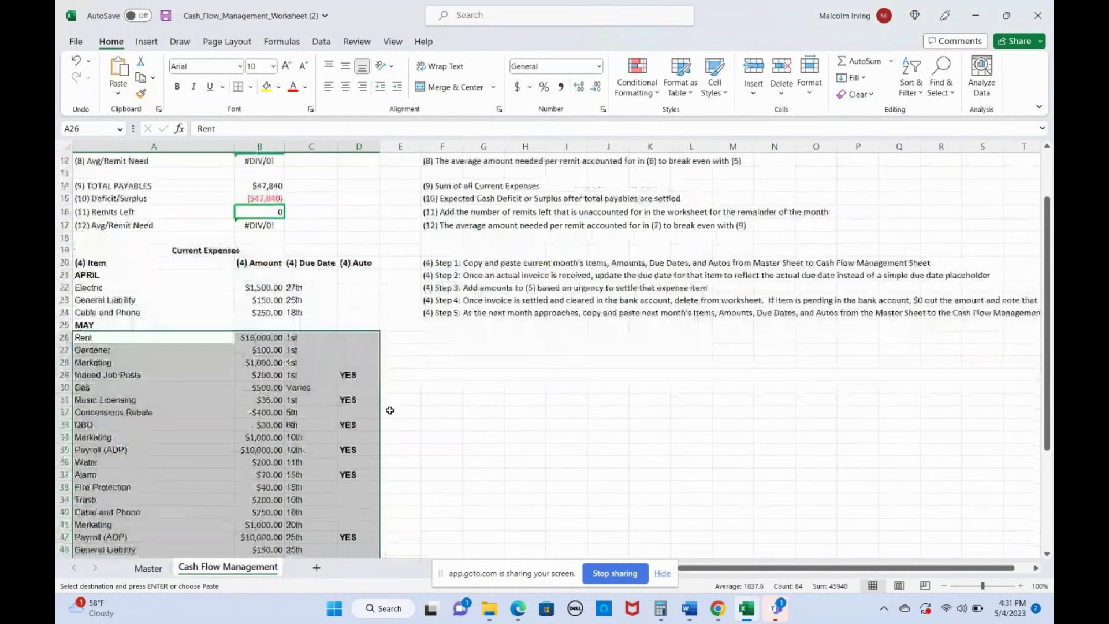
{"action": "scroll", "coordinate": [390, 410], "scroll_direction": "up", "scroll_amount": 4}
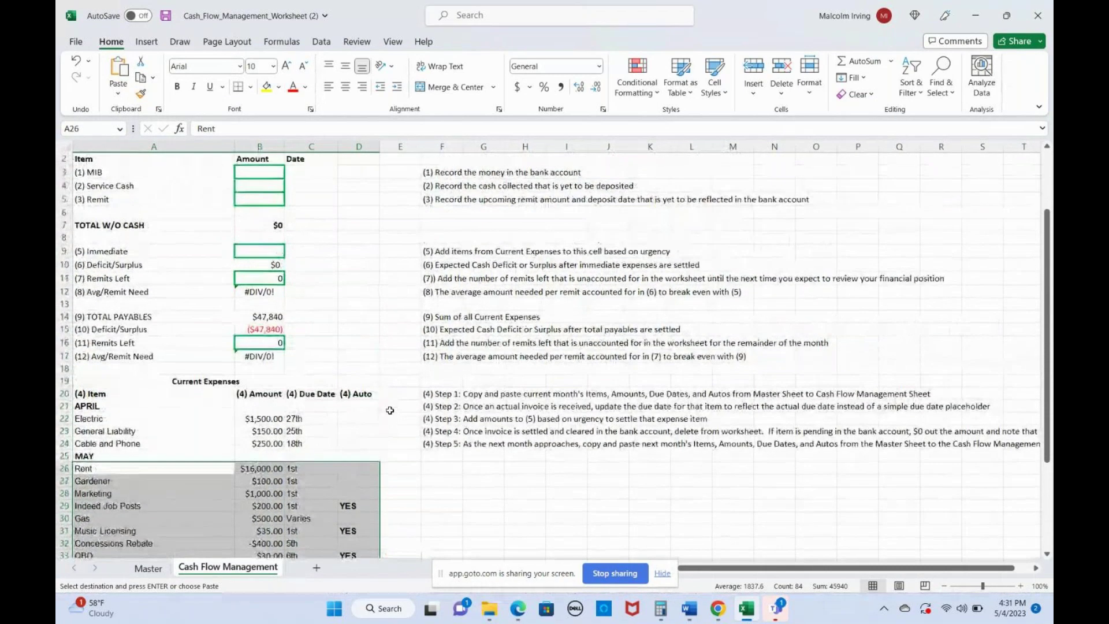
Record $18,000 as the MIB amount in cell B3 of Current Receivables.
{"action": "scroll", "coordinate": [390, 410], "scroll_direction": "up", "scroll_amount": 1}
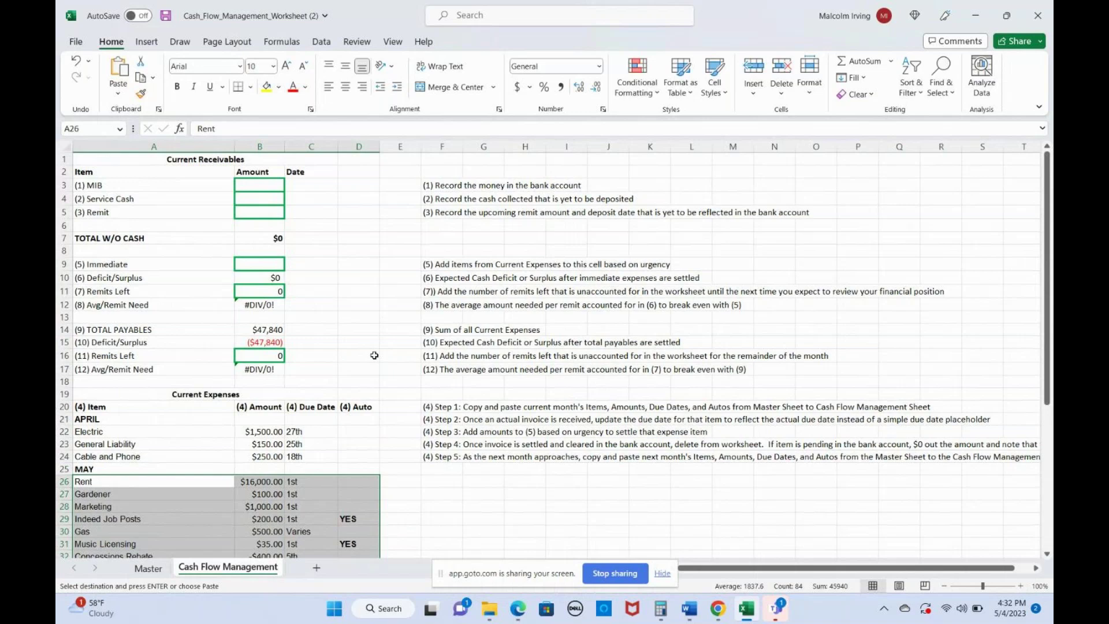
{"action": "left_click", "coordinate": [257, 187]}
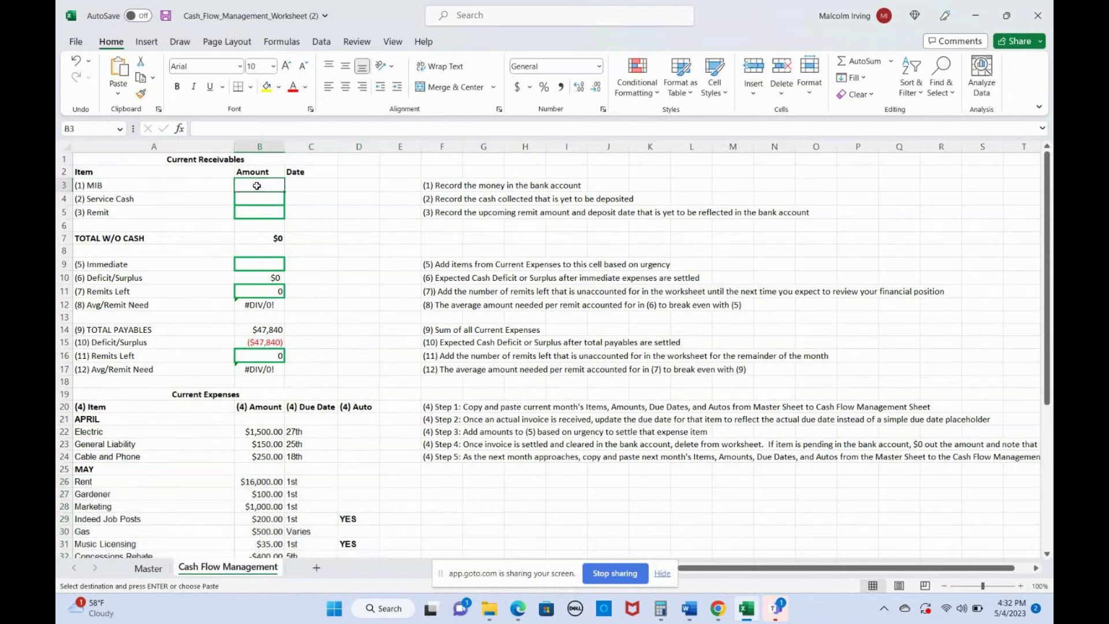
{"action": "double_click", "coordinate": [257, 186]}
{"action": "type", "text": "1"}
{"action": "type", "text": "8,00"}
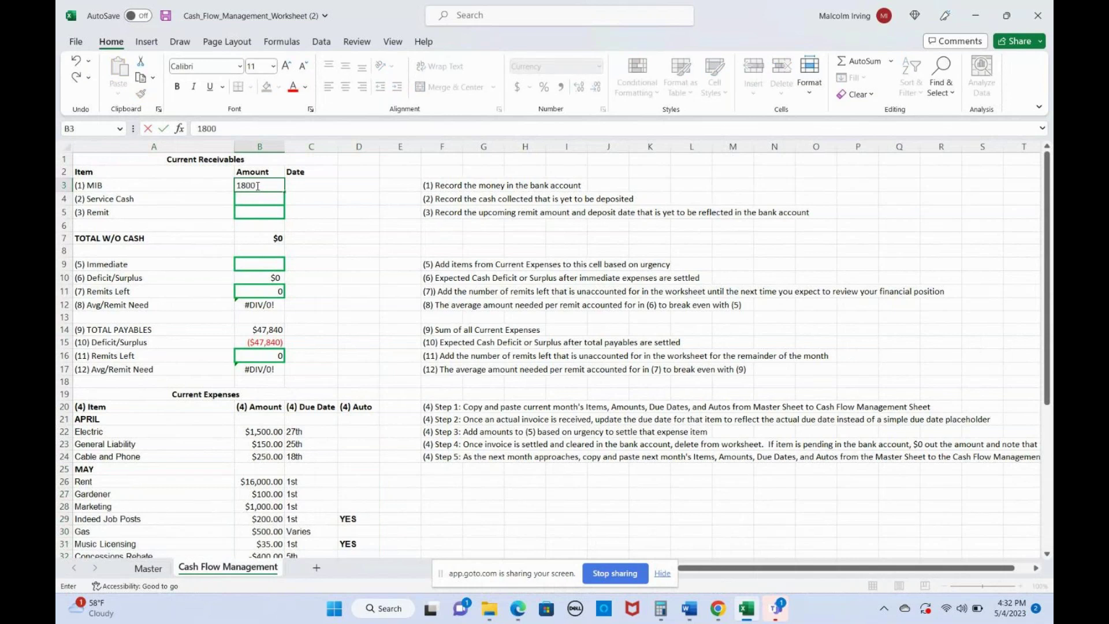
{"action": "type", "text": "0"}
{"action": "key", "text": "Return"}
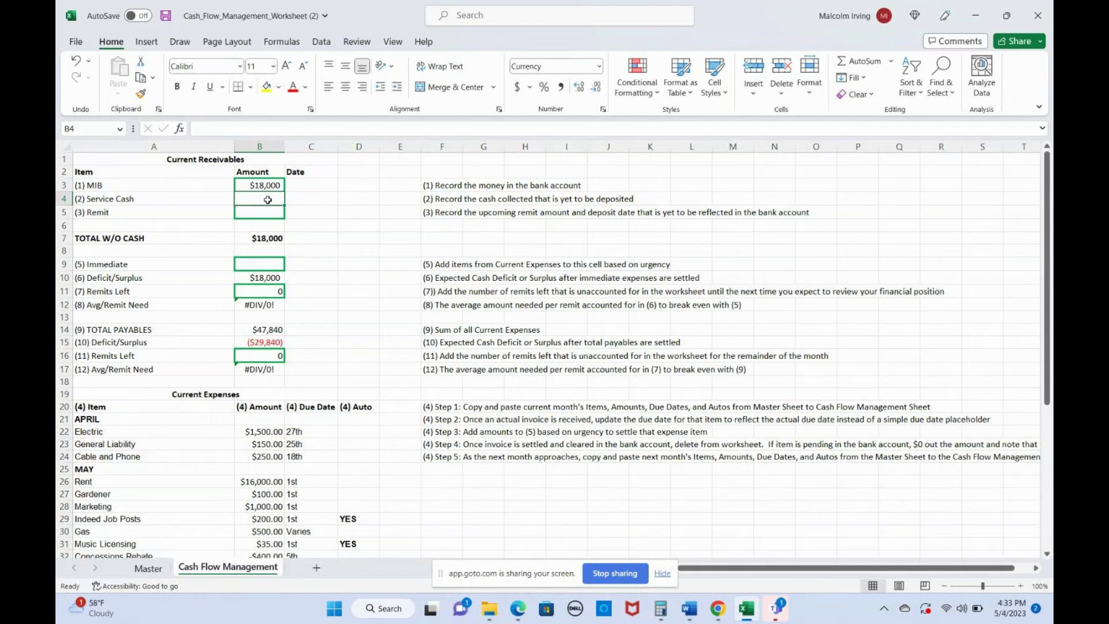
Enter $300 as the Service Cash amount and $2,000 as the Remit amount in Current Receivables.
{"action": "type", "text": "500"}
{"action": "key", "text": "Return"}
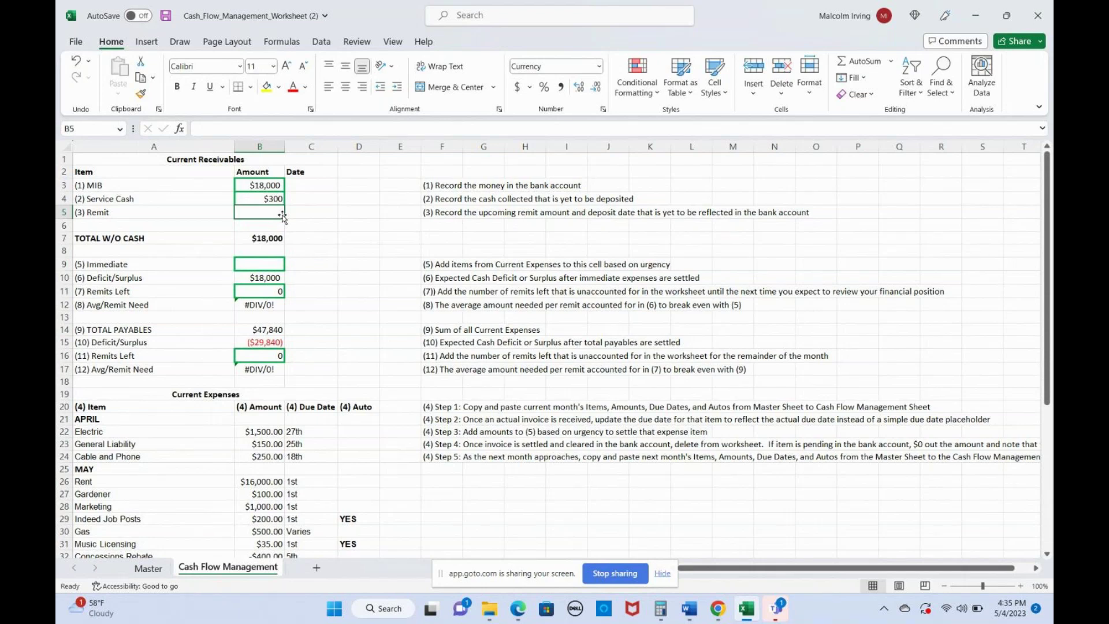
{"action": "type", "text": "2000"}
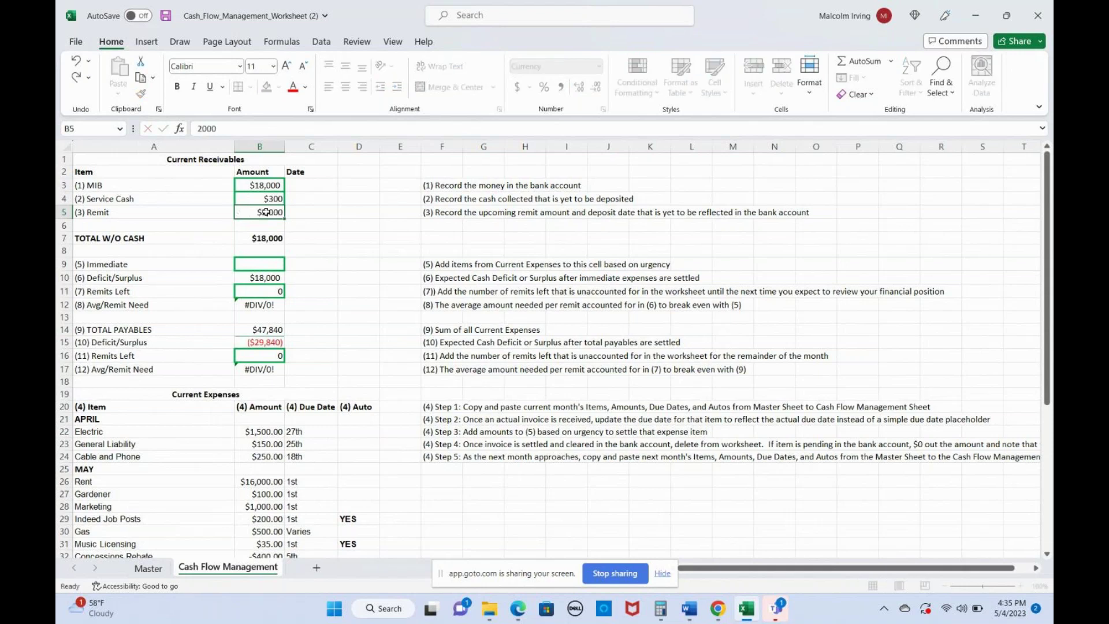
{"action": "key", "text": "Return"}
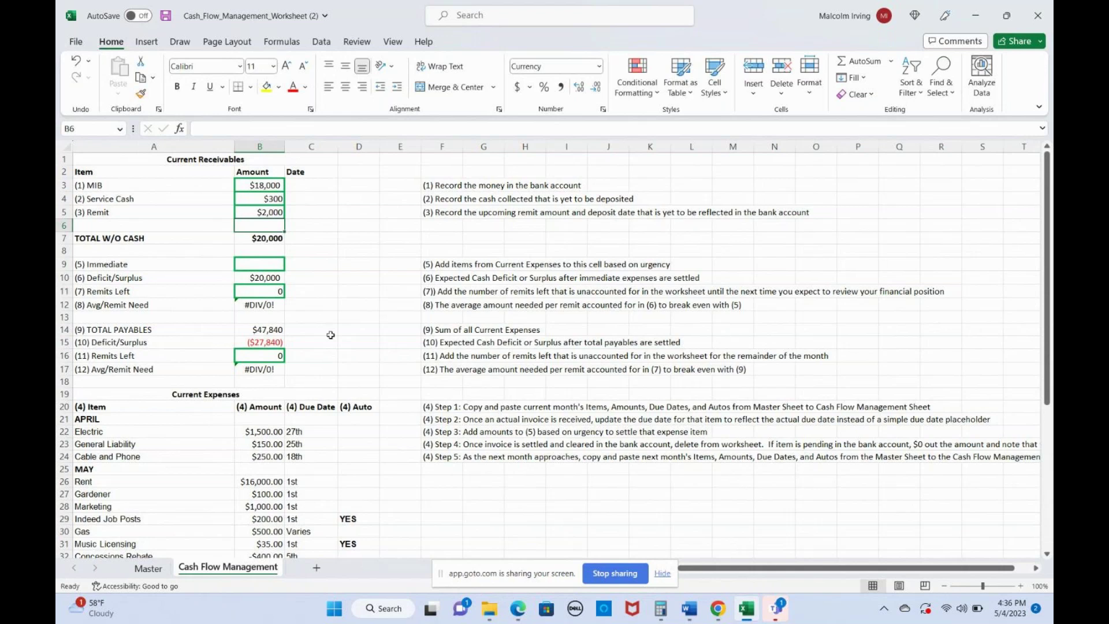
Examine the April and May items under Current Expenses, with their amounts and due dates, to judge which are urgent.
{"action": "scroll", "coordinate": [359, 361], "scroll_direction": "down", "scroll_amount": 1}
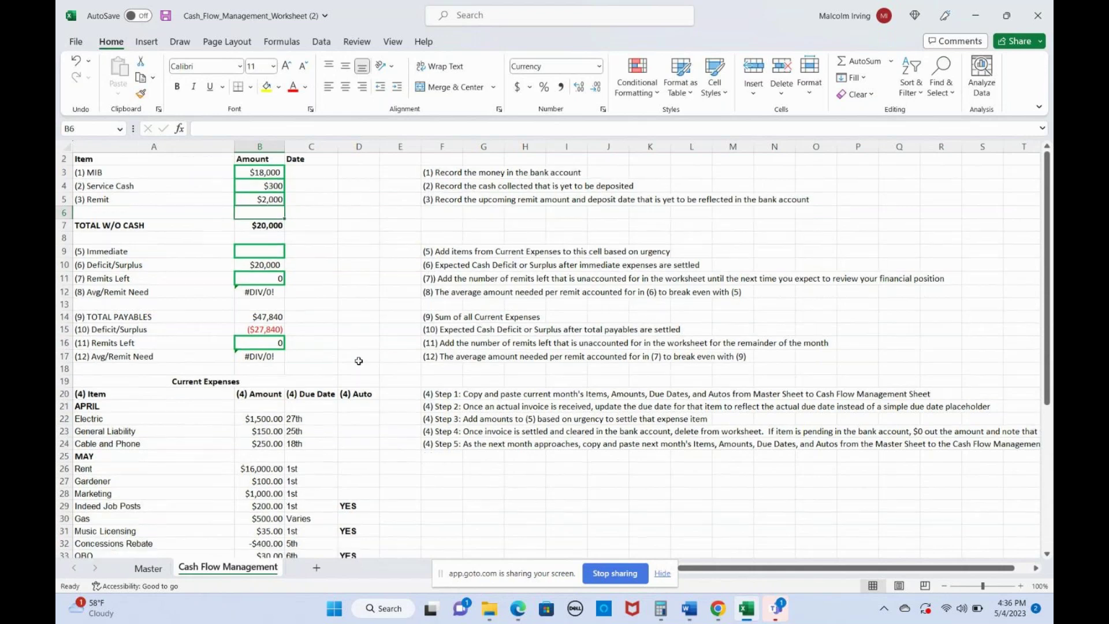
{"action": "scroll", "coordinate": [359, 361], "scroll_direction": "down", "scroll_amount": 1}
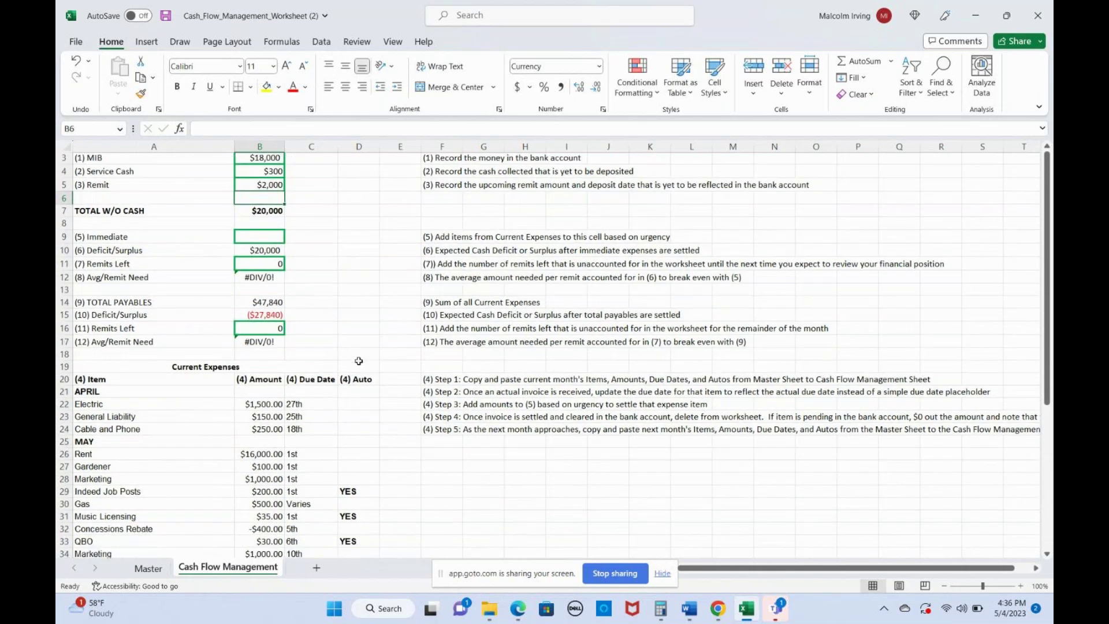
{"action": "scroll", "coordinate": [359, 361], "scroll_direction": "down", "scroll_amount": 1}
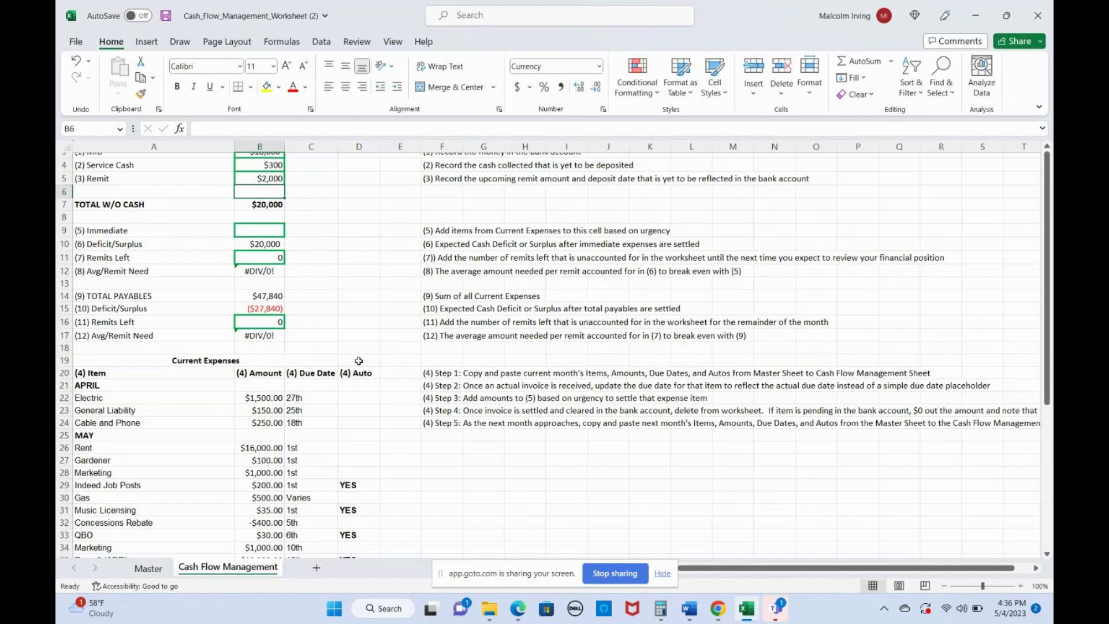
{"action": "scroll", "coordinate": [359, 361], "scroll_direction": "down", "scroll_amount": 3}
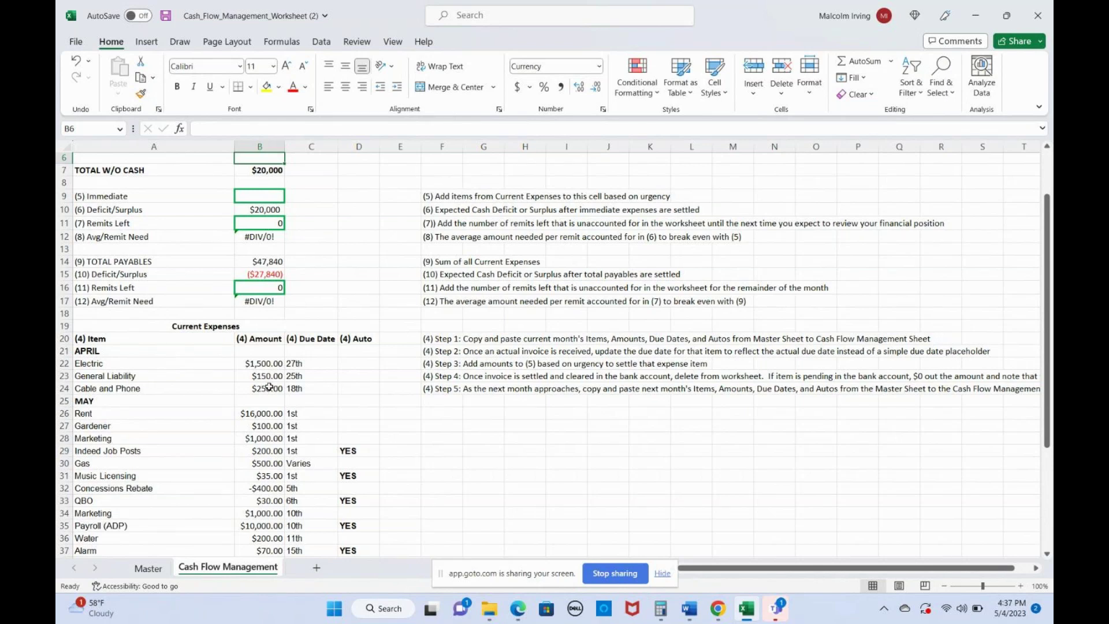
{"action": "scroll", "coordinate": [269, 388], "scroll_direction": "up", "scroll_amount": 1}
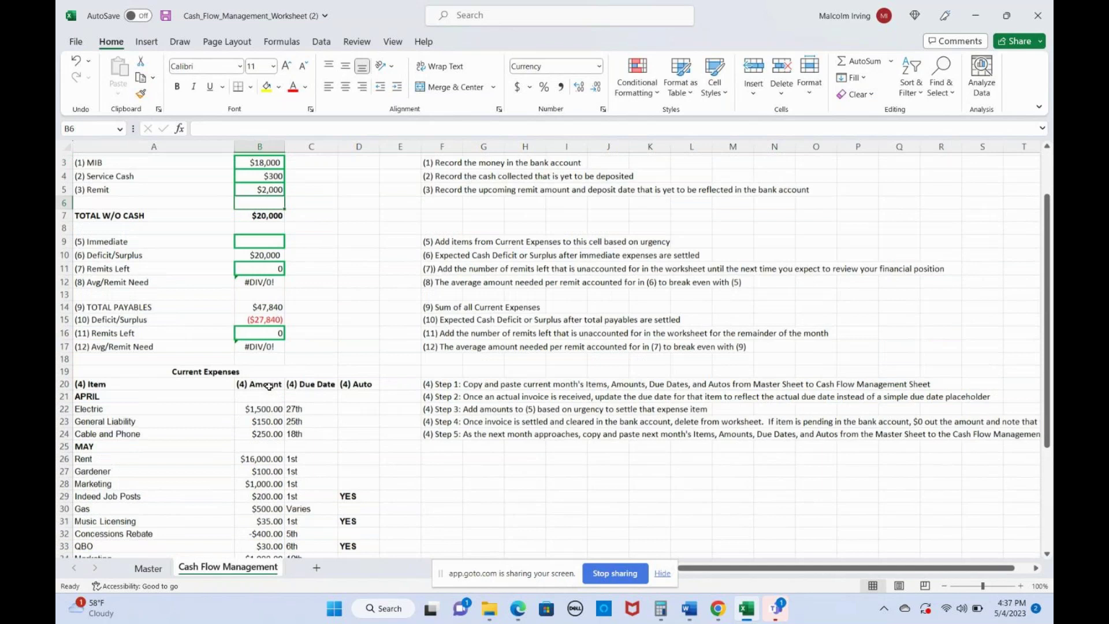
{"action": "scroll", "coordinate": [269, 388], "scroll_direction": "up", "scroll_amount": 1}
{"action": "scroll", "coordinate": [270, 386], "scroll_direction": "down", "scroll_amount": 1}
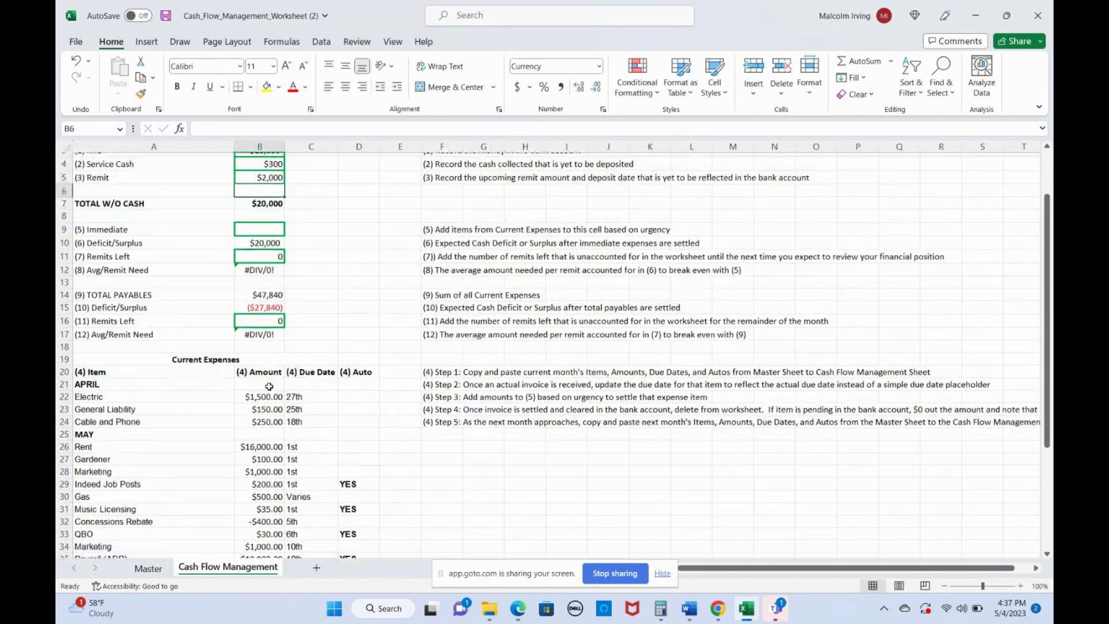
{"action": "scroll", "coordinate": [269, 386], "scroll_direction": "up", "scroll_amount": 1}
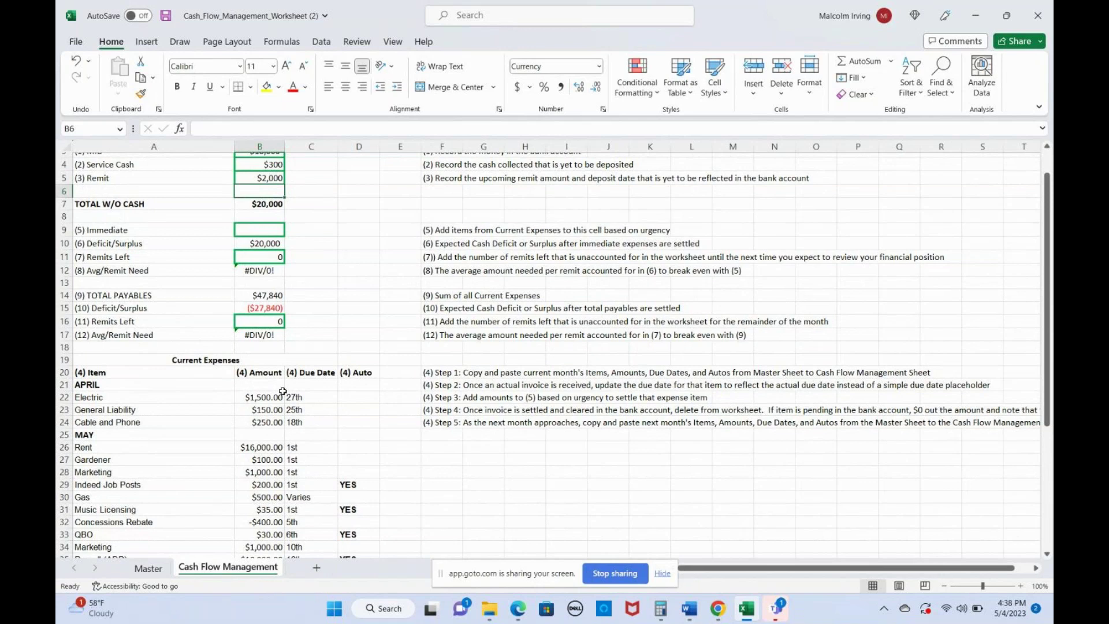
{"action": "scroll", "coordinate": [282, 392], "scroll_direction": "down", "scroll_amount": 2}
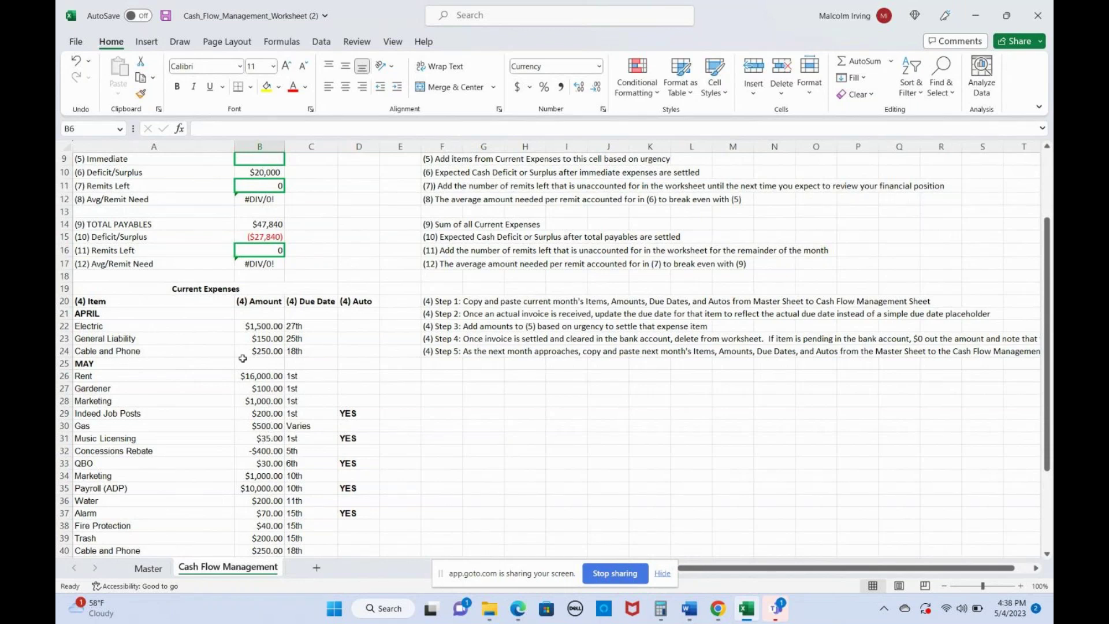
Start a SUM formula in the Immediate cell B9 adding April's Electric, General Liability and Cable and Phone amounts (B22+B23+B24).
{"action": "scroll", "coordinate": [243, 358], "scroll_direction": "up", "scroll_amount": 2}
{"action": "left_click", "coordinate": [253, 241]}
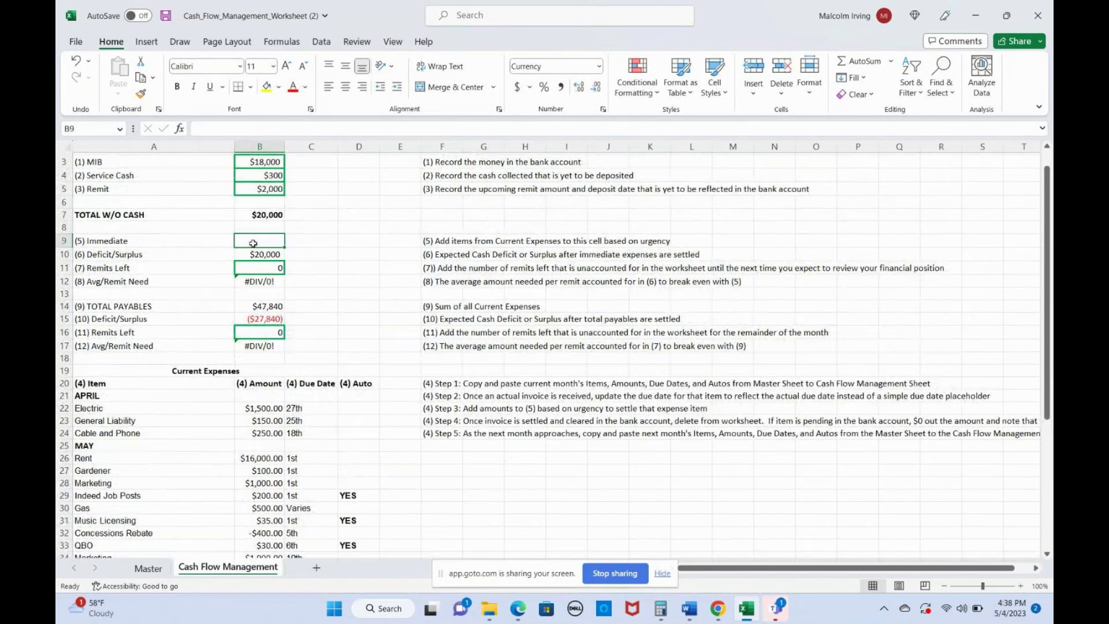
{"action": "type", "text": "="}
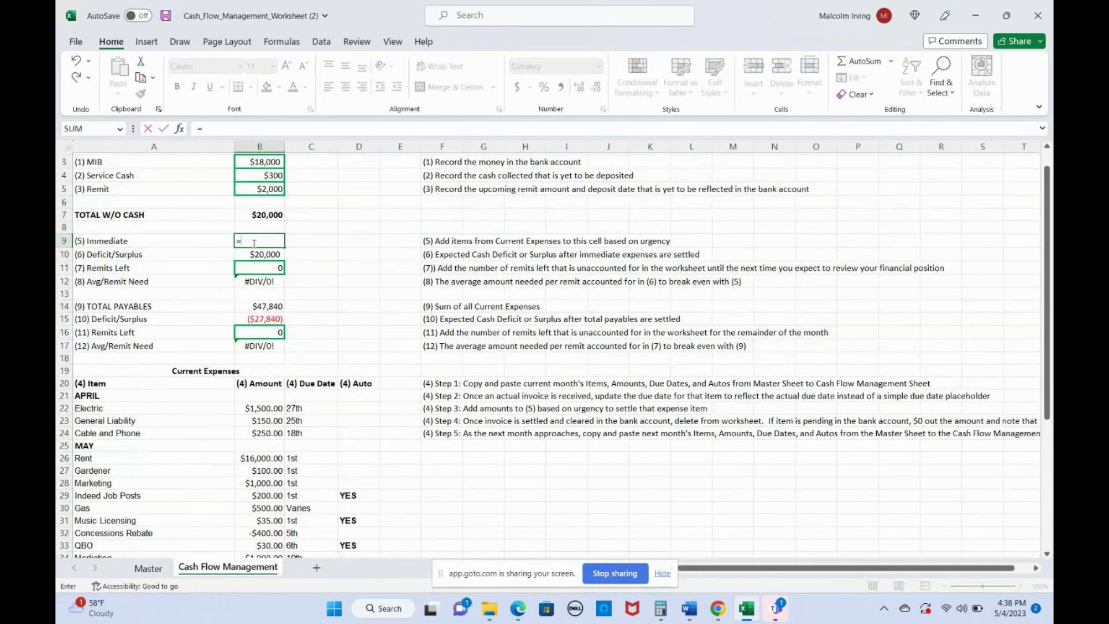
{"action": "type", "text": "SUM("}
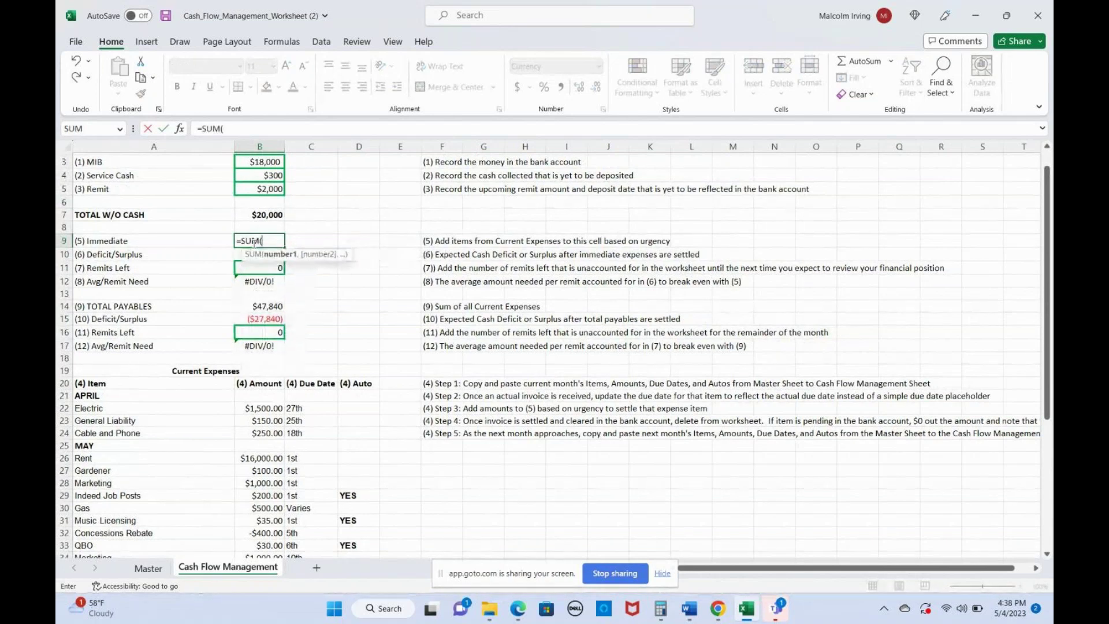
{"action": "scroll", "coordinate": [254, 243], "scroll_direction": "down", "scroll_amount": 2}
{"action": "scroll", "coordinate": [254, 243], "scroll_direction": "down", "scroll_amount": 1}
{"action": "left_click", "coordinate": [257, 328]}
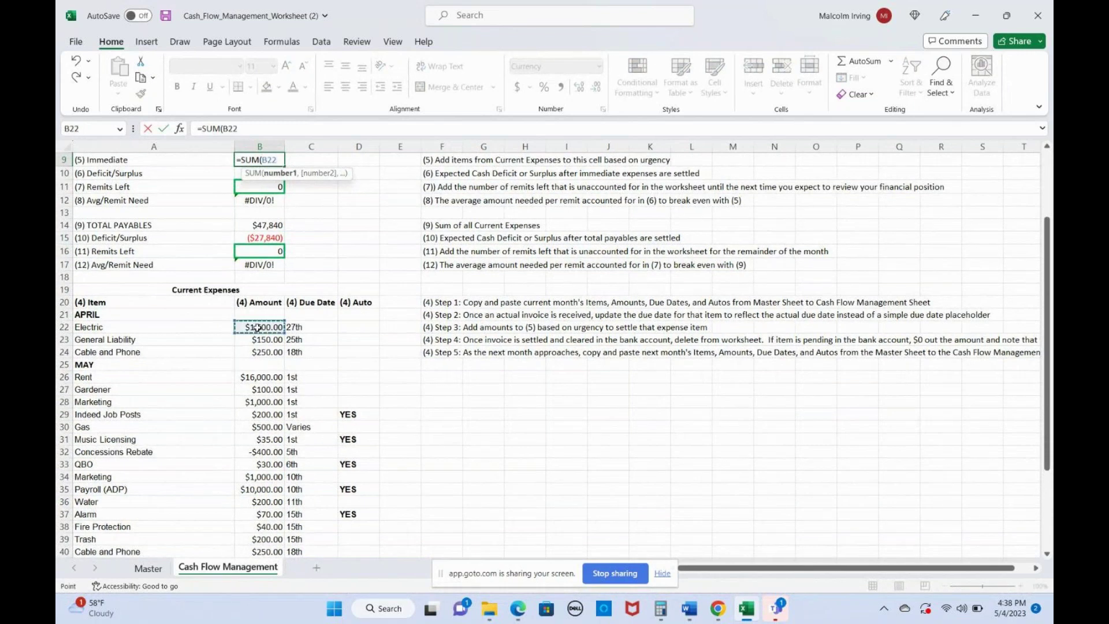
{"action": "type", "text": "+"}
{"action": "left_click", "coordinate": [258, 341]}
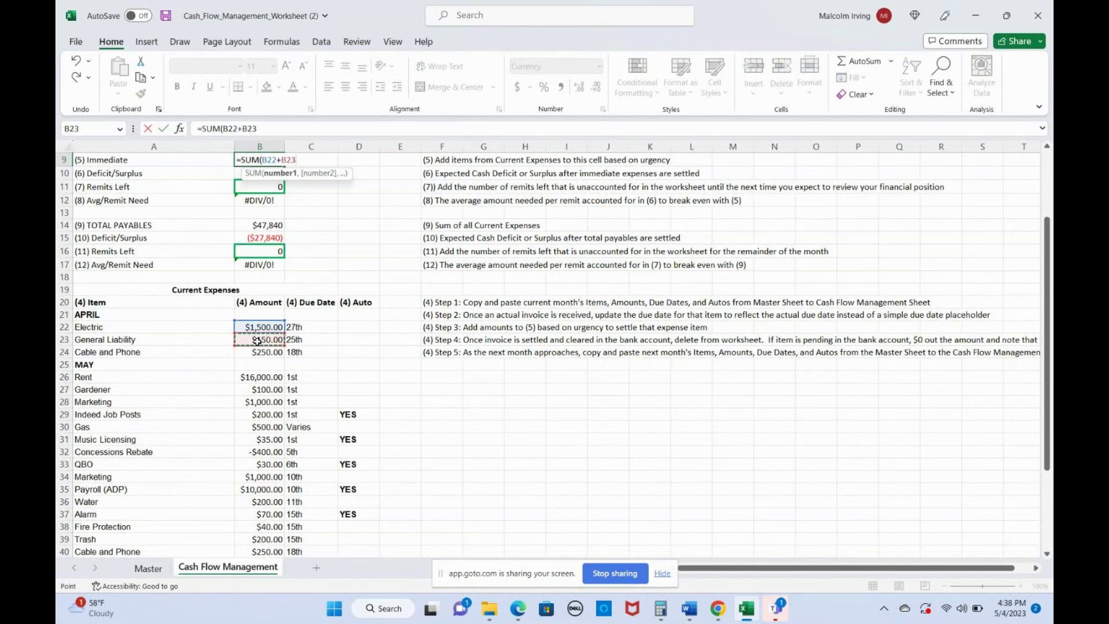
{"action": "type", "text": "+"}
{"action": "left_click", "coordinate": [259, 353]}
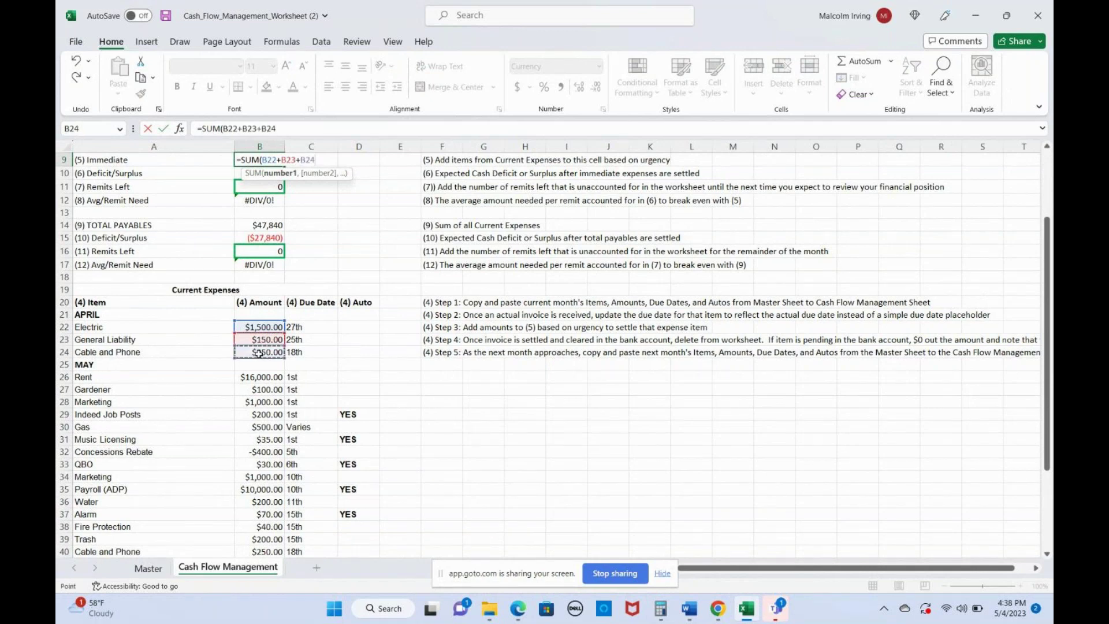
Extend the Immediate sum with May's Rent, Gardener and first Marketing amounts (B26+B27+B28).
{"action": "type", "text": "+"}
{"action": "left_click", "coordinate": [260, 377]}
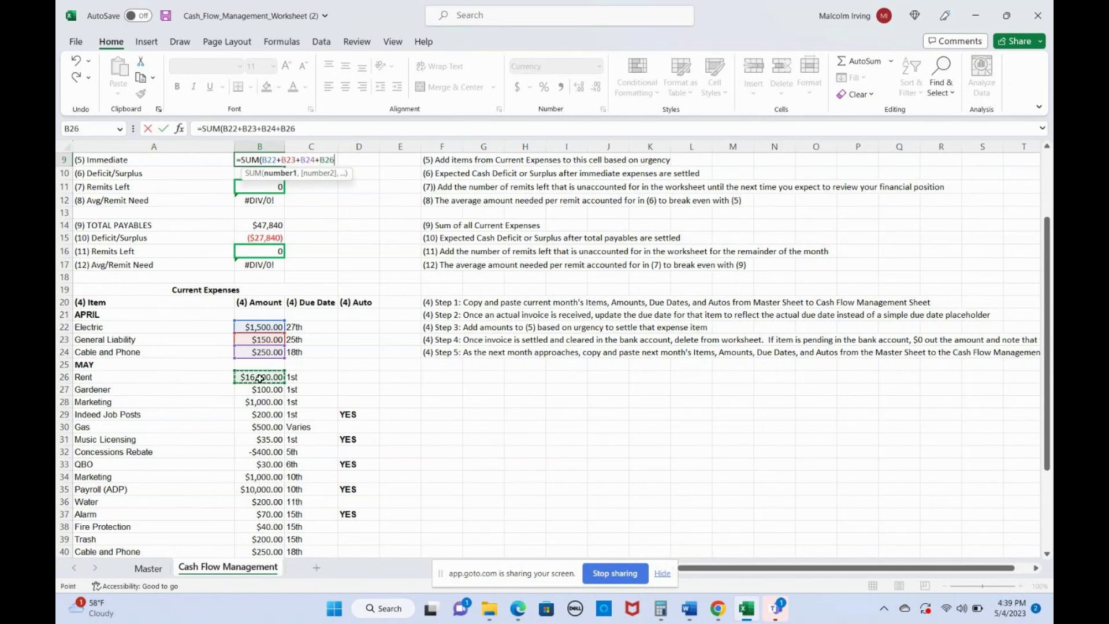
{"action": "type", "text": "+"}
{"action": "left_click", "coordinate": [270, 392]}
{"action": "type", "text": "+"}
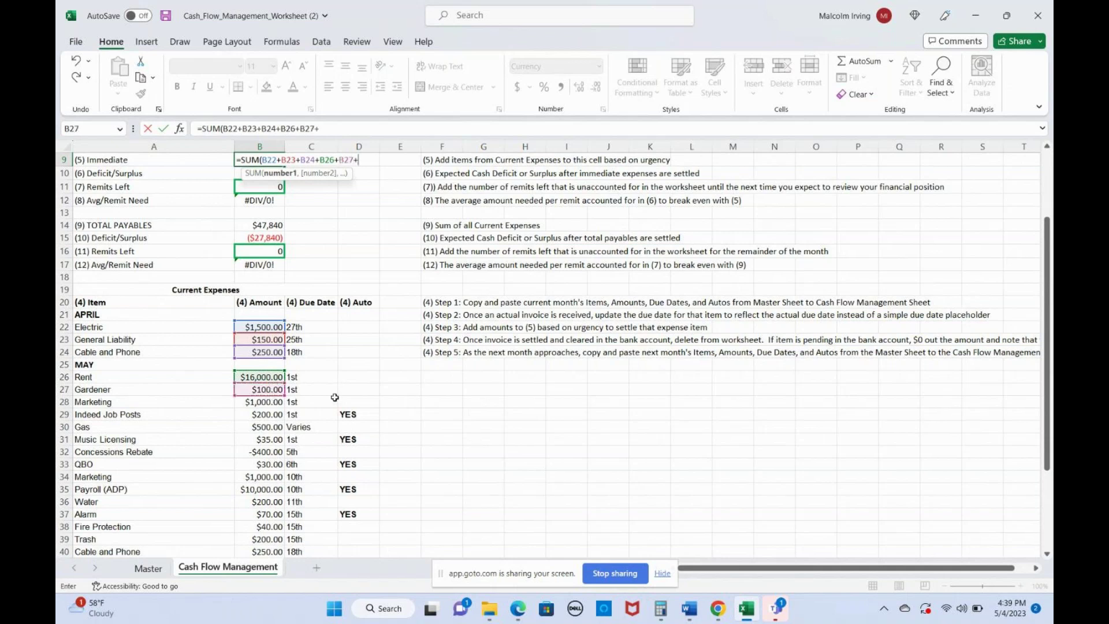
{"action": "left_click", "coordinate": [274, 402]}
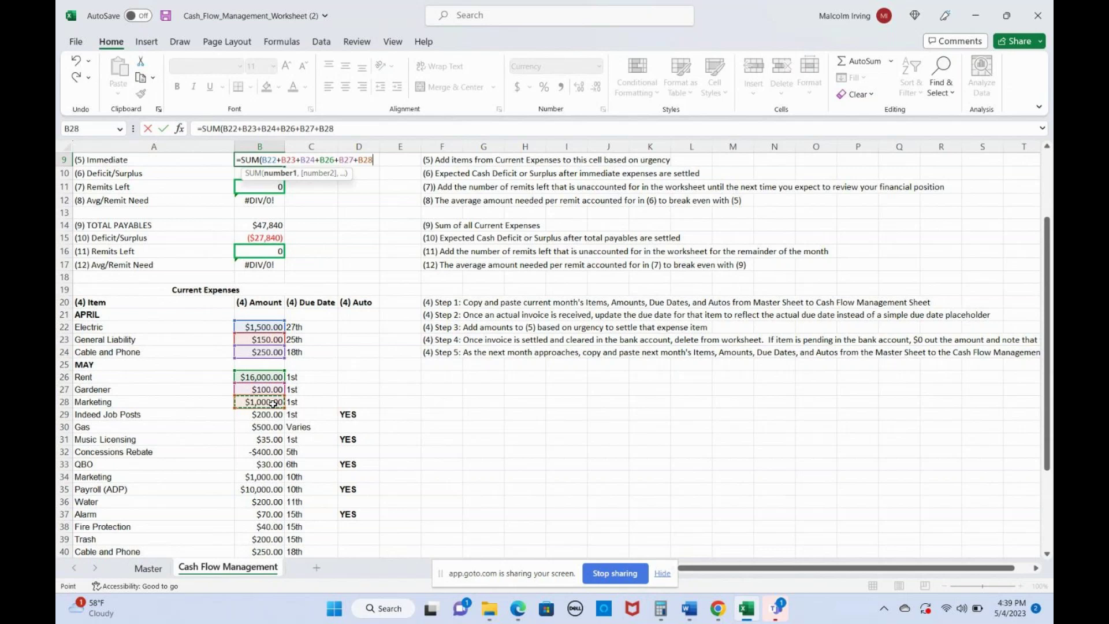
Add the Indeed Job Posts (B29) and Music Licensing (B31) amounts to the Immediate sum and complete the formula.
{"action": "type", "text": "+"}
{"action": "left_click", "coordinate": [263, 417]}
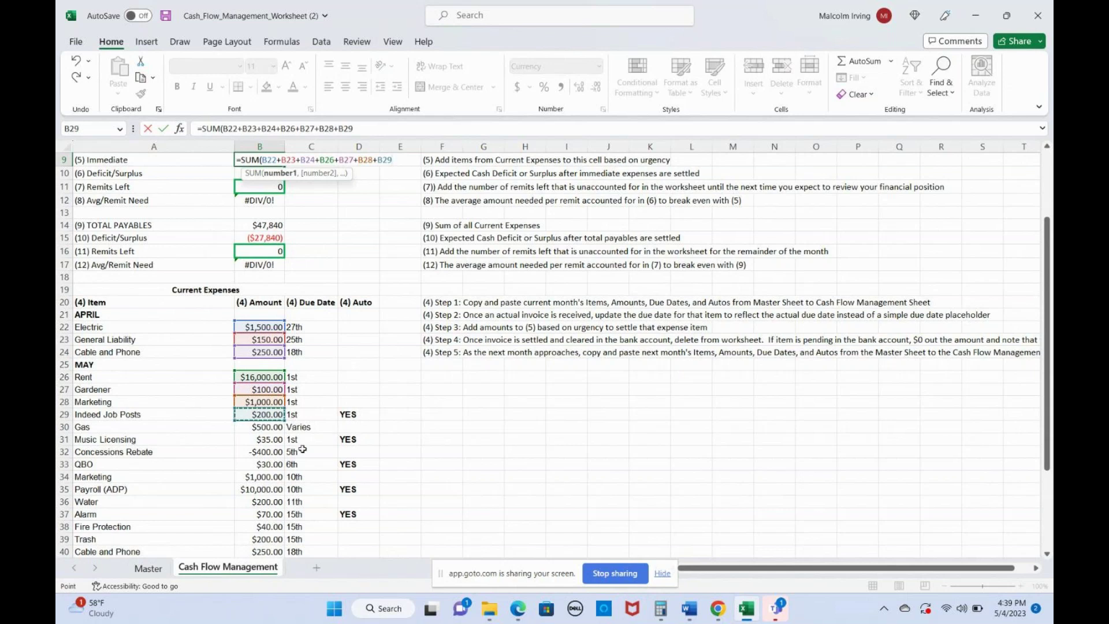
{"action": "left_click", "coordinate": [270, 441]}
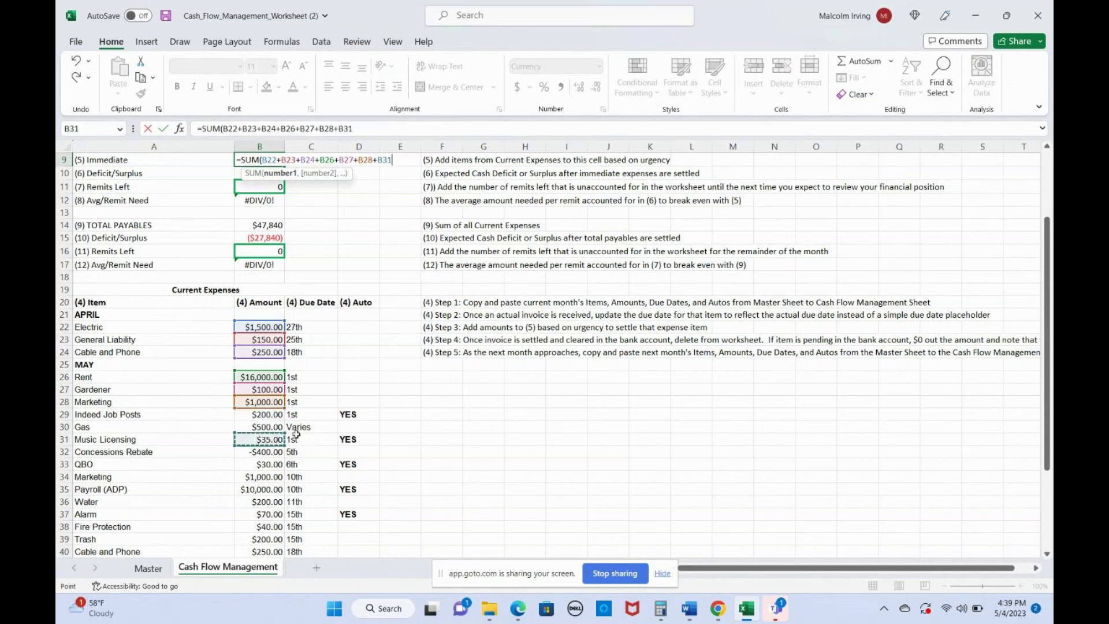
{"action": "left_click", "coordinate": [262, 415]}
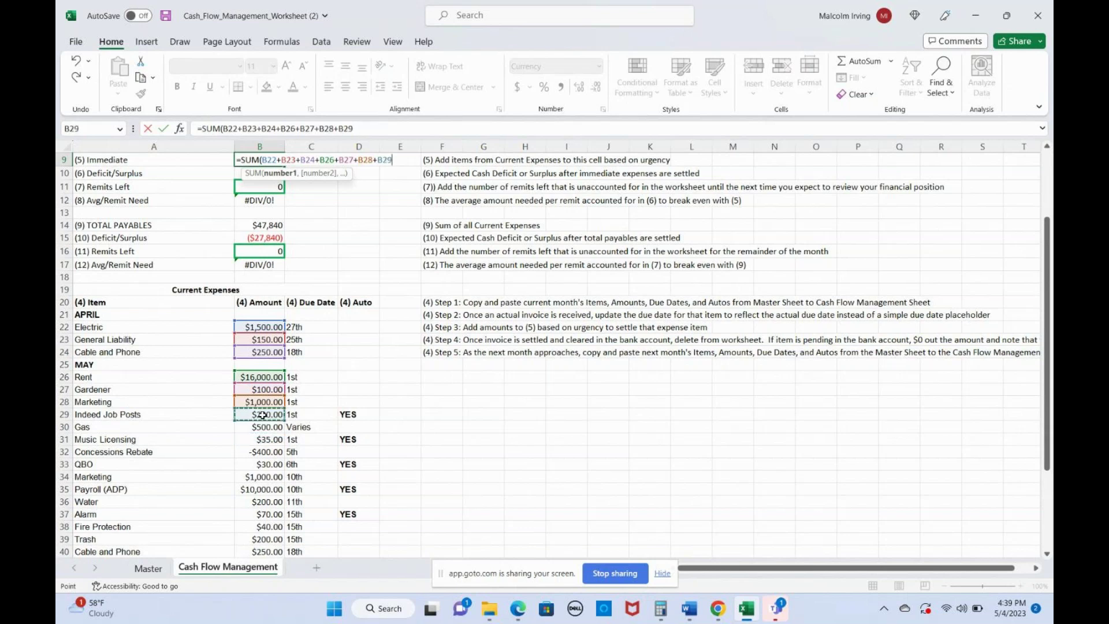
{"action": "type", "text": "+"}
{"action": "left_click", "coordinate": [263, 440]}
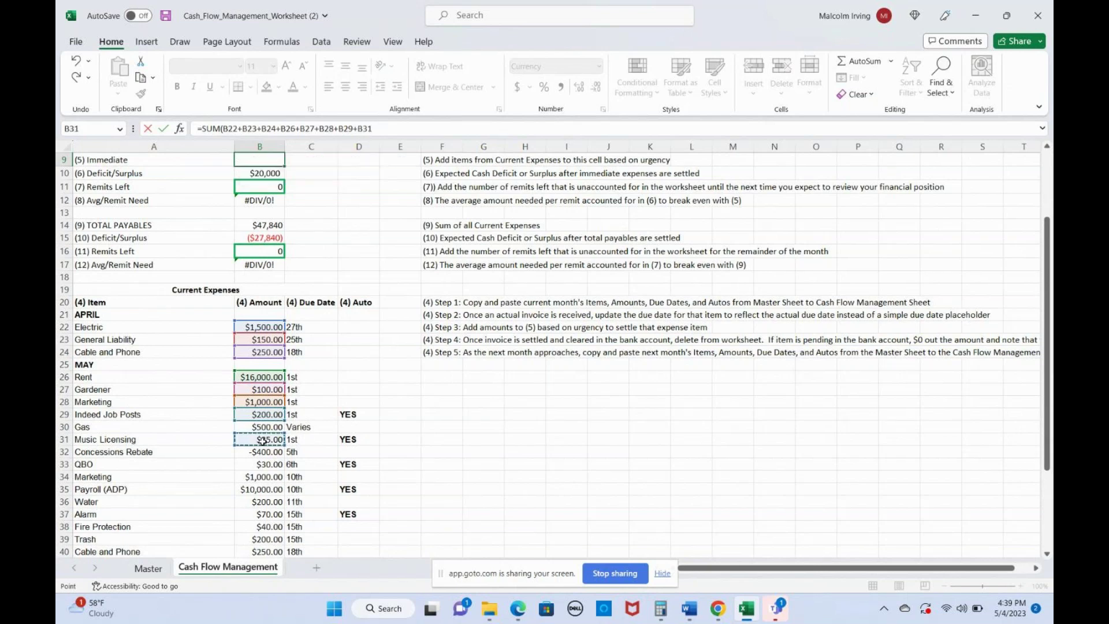
{"action": "key", "text": "Return"}
Review the Immediate total and its Deficit/Surplus against the April and May items under Current Expenses.
{"action": "scroll", "coordinate": [304, 270], "scroll_direction": "up", "scroll_amount": 2}
{"action": "scroll", "coordinate": [305, 270], "scroll_direction": "up", "scroll_amount": 2}
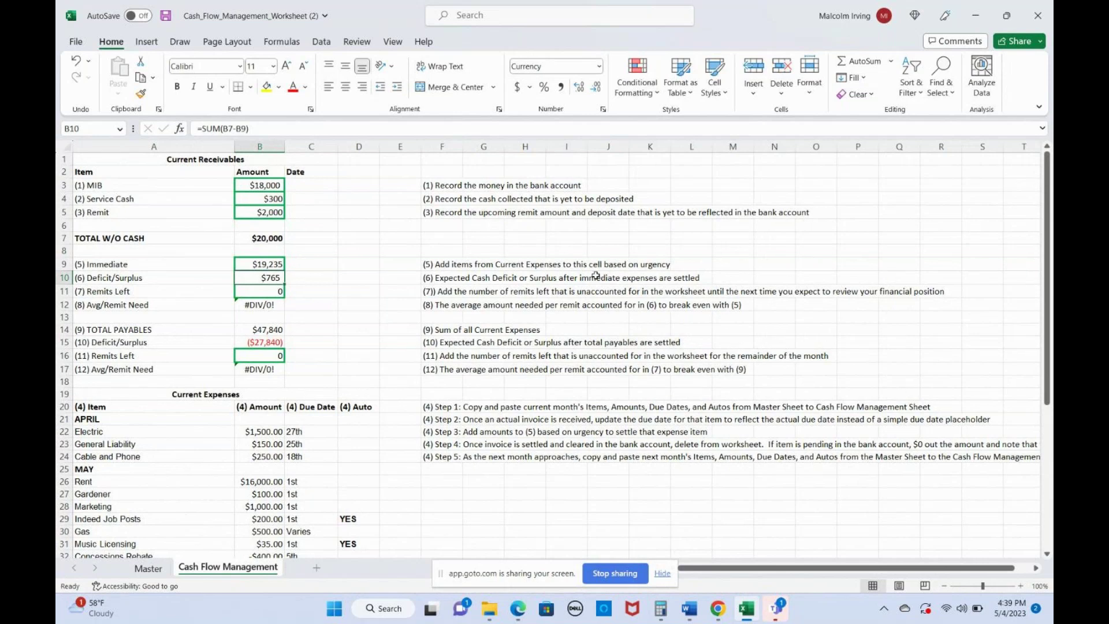
{"action": "scroll", "coordinate": [304, 316], "scroll_direction": "down", "scroll_amount": 3}
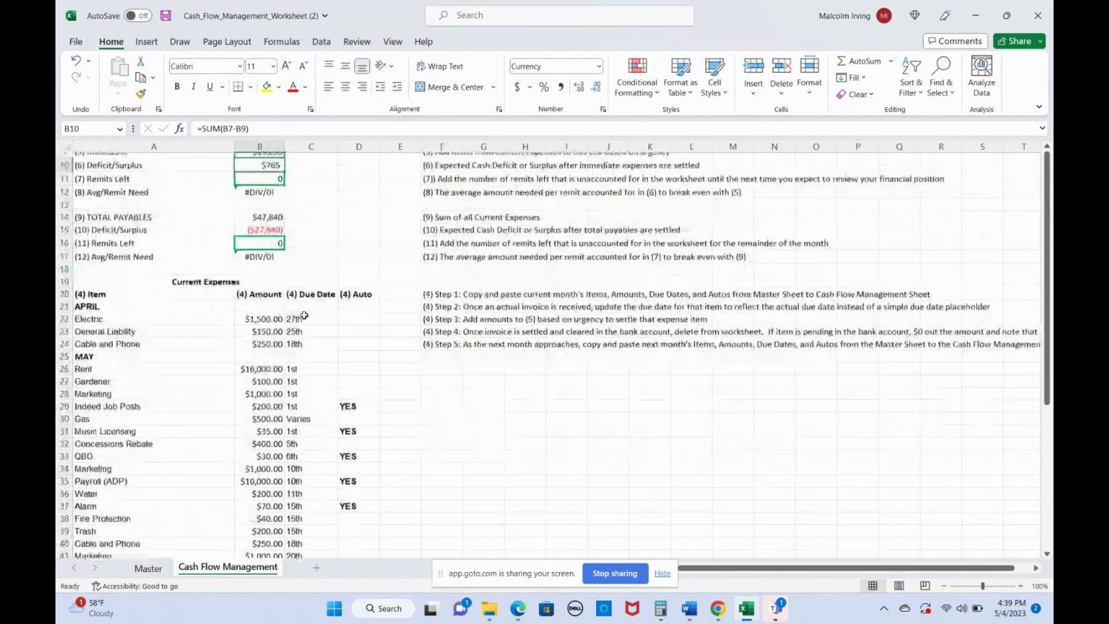
{"action": "scroll", "coordinate": [305, 315], "scroll_direction": "down", "scroll_amount": 1}
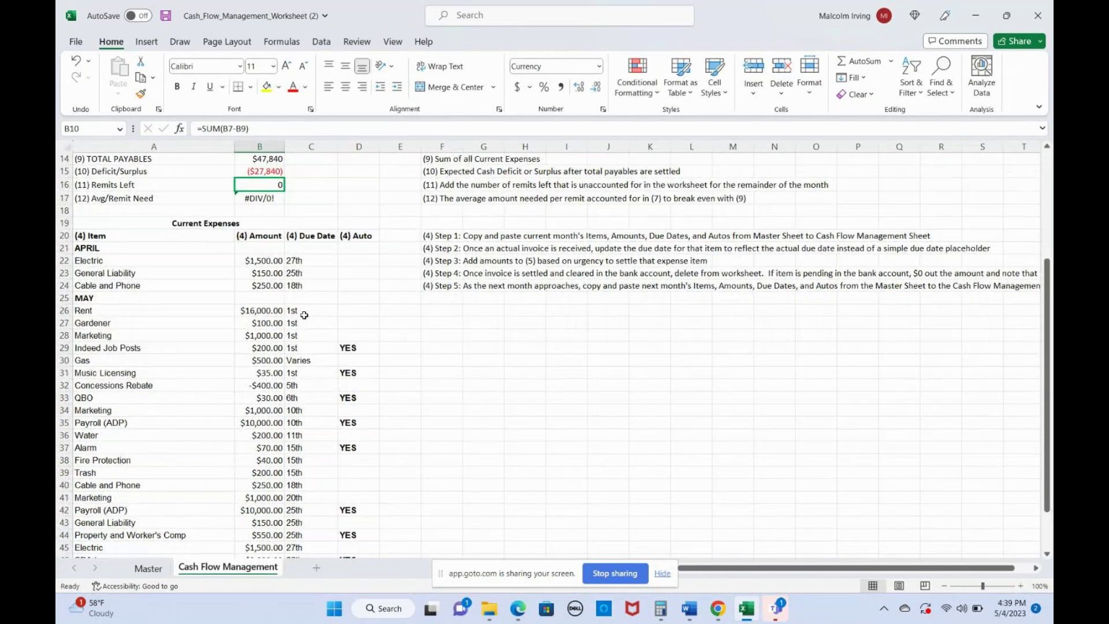
{"action": "scroll", "coordinate": [305, 315], "scroll_direction": "down", "scroll_amount": 1}
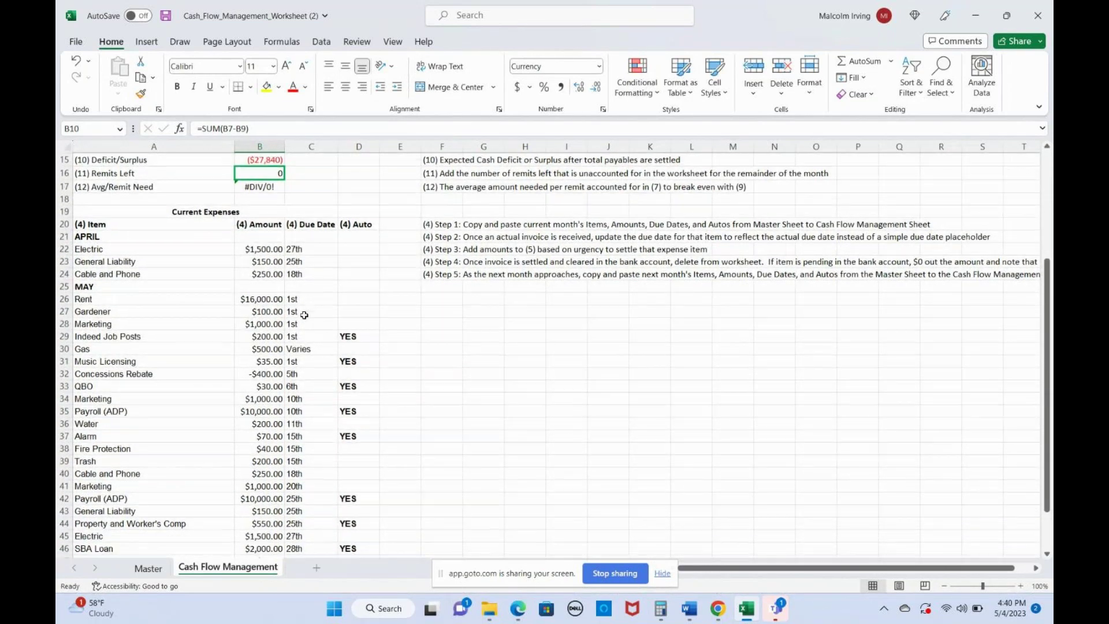
{"action": "scroll", "coordinate": [253, 309], "scroll_direction": "up", "scroll_amount": 1}
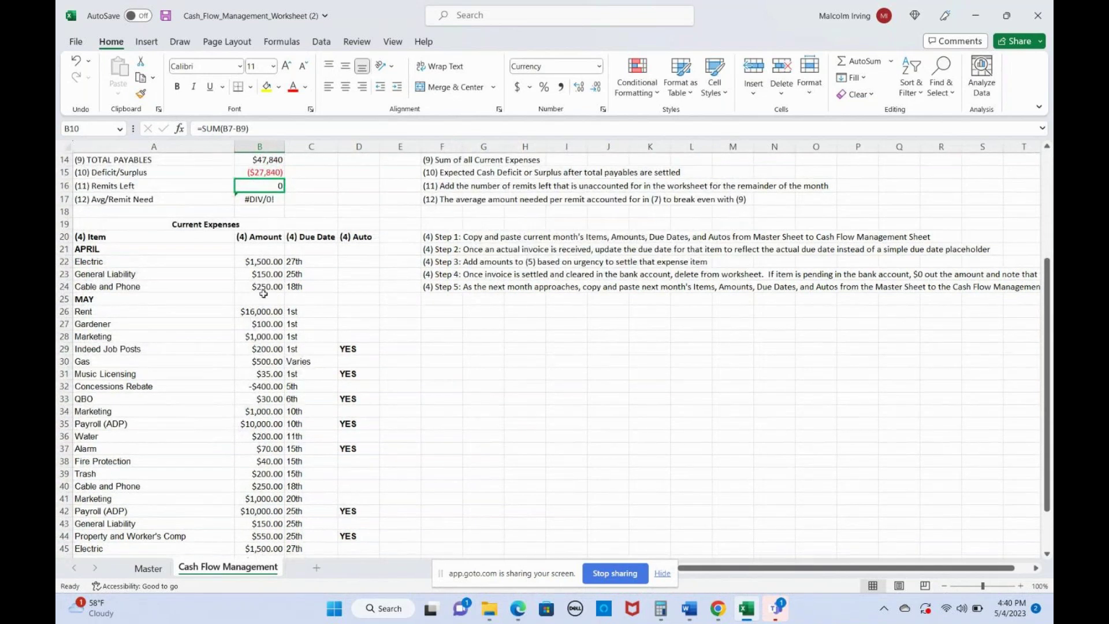
{"action": "scroll", "coordinate": [262, 298], "scroll_direction": "up", "scroll_amount": 5}
{"action": "scroll", "coordinate": [261, 299], "scroll_direction": "up", "scroll_amount": 7}
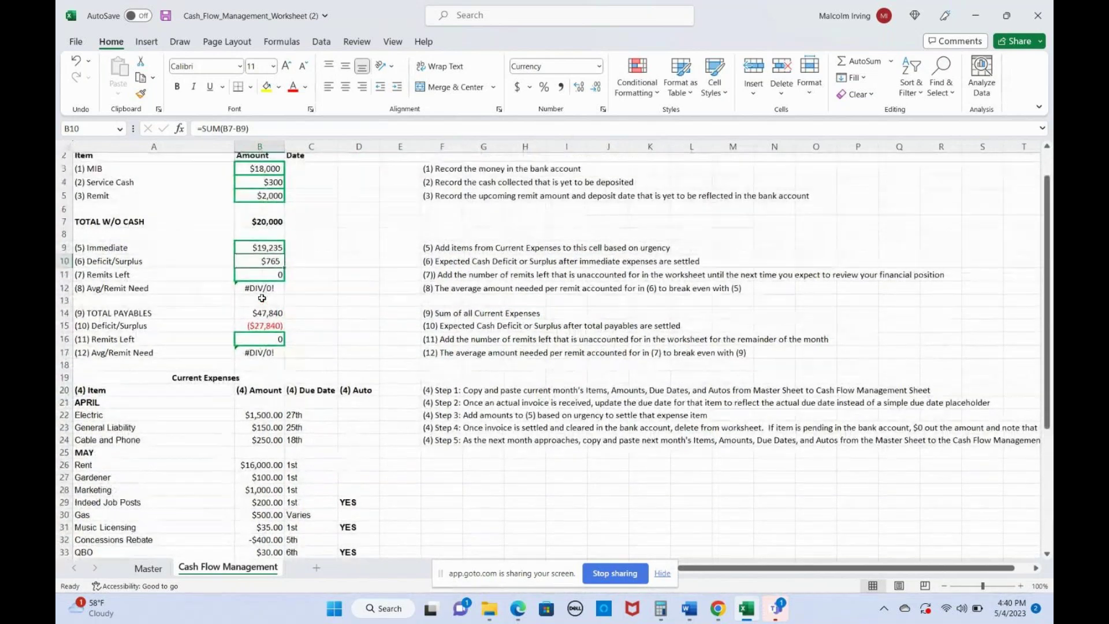
{"action": "scroll", "coordinate": [262, 299], "scroll_direction": "up", "scroll_amount": 1}
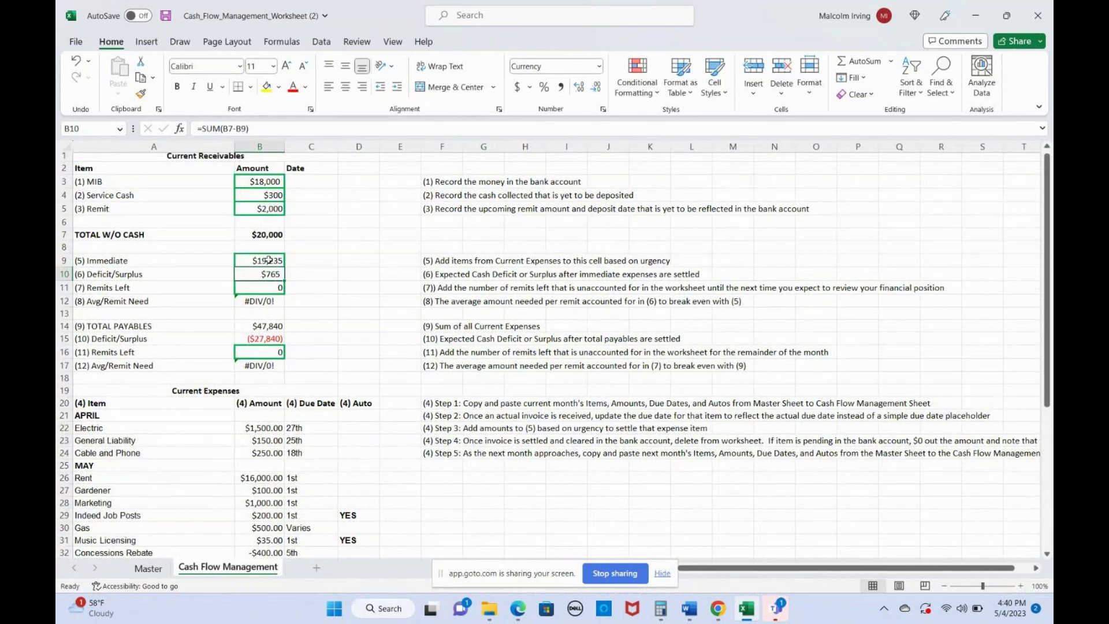
{"action": "scroll", "coordinate": [269, 262], "scroll_direction": "down", "scroll_amount": 3}
{"action": "scroll", "coordinate": [277, 262], "scroll_direction": "up", "scroll_amount": 1}
{"action": "scroll", "coordinate": [289, 264], "scroll_direction": "down", "scroll_amount": 2}
{"action": "scroll", "coordinate": [303, 264], "scroll_direction": "up", "scroll_amount": 1}
{"action": "scroll", "coordinate": [303, 264], "scroll_direction": "up", "scroll_amount": 1}
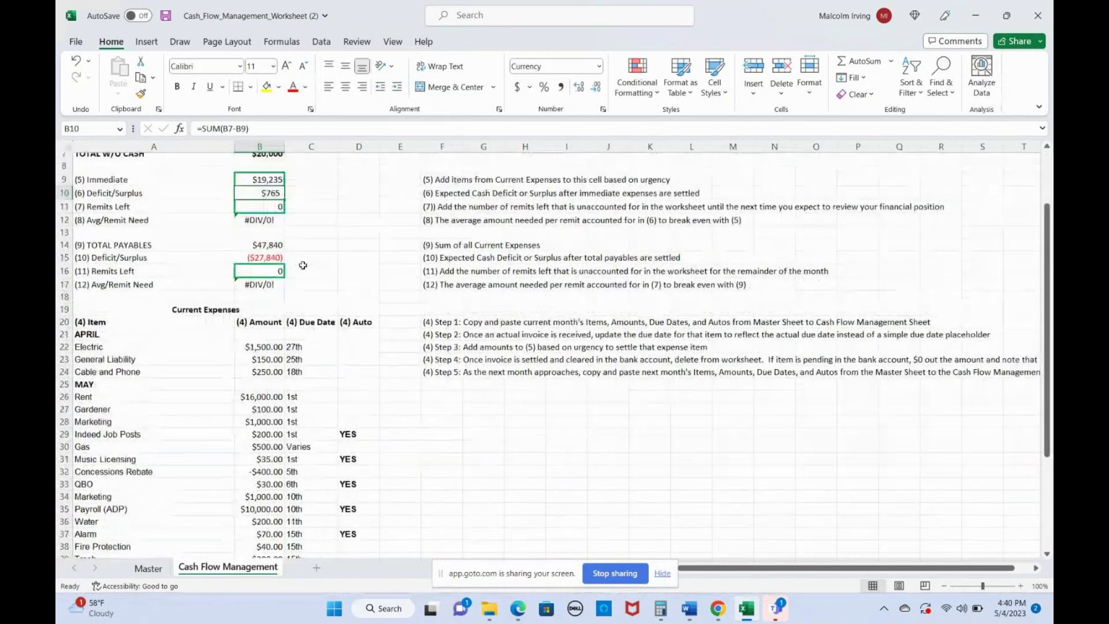
{"action": "scroll", "coordinate": [303, 265], "scroll_direction": "up", "scroll_amount": 2}
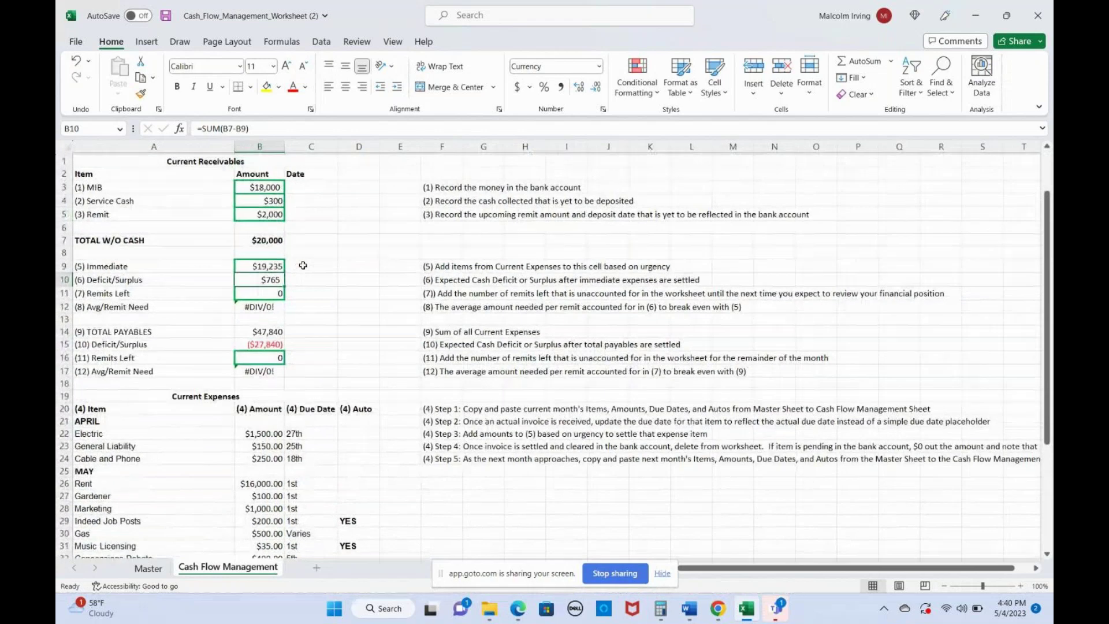
{"action": "scroll", "coordinate": [303, 265], "scroll_direction": "down", "scroll_amount": 1}
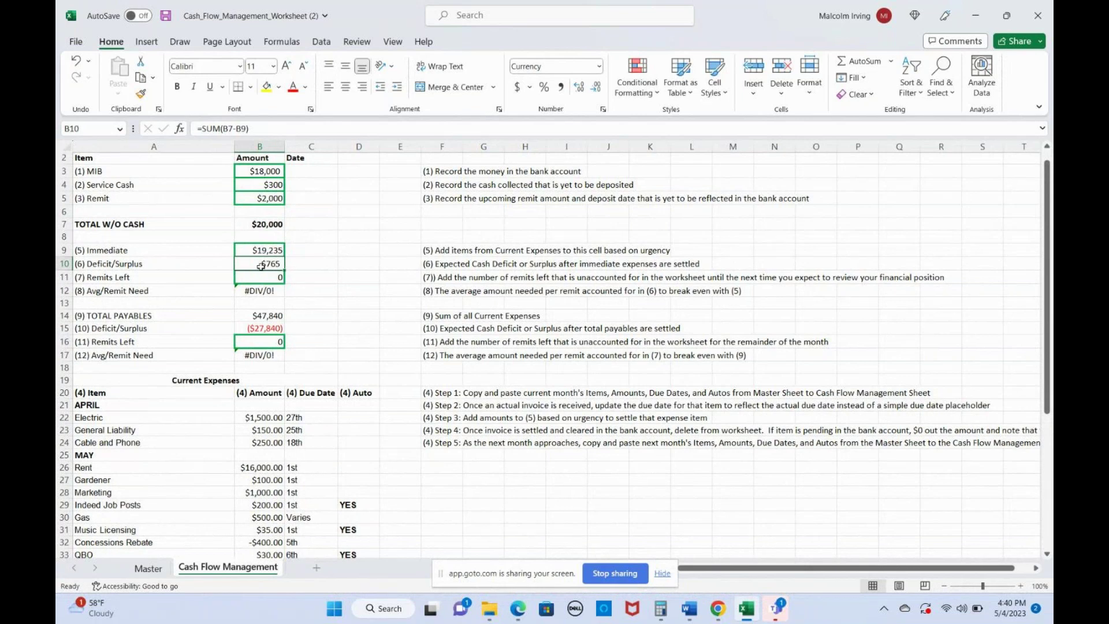
{"action": "scroll", "coordinate": [294, 266], "scroll_direction": "down", "scroll_amount": 1}
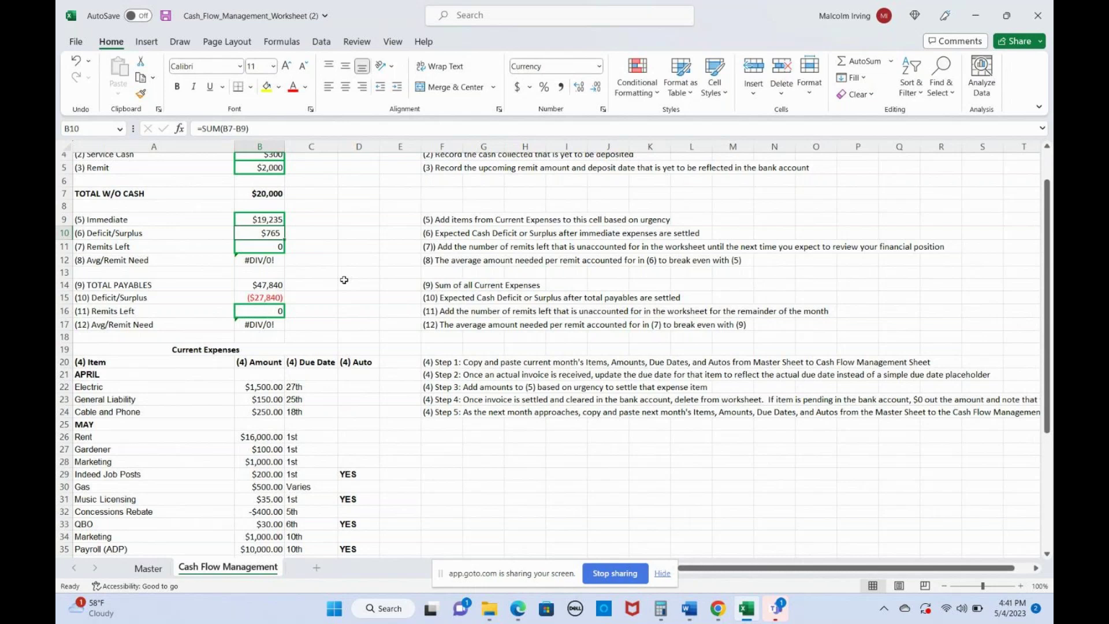
{"action": "scroll", "coordinate": [344, 280], "scroll_direction": "up", "scroll_amount": 2}
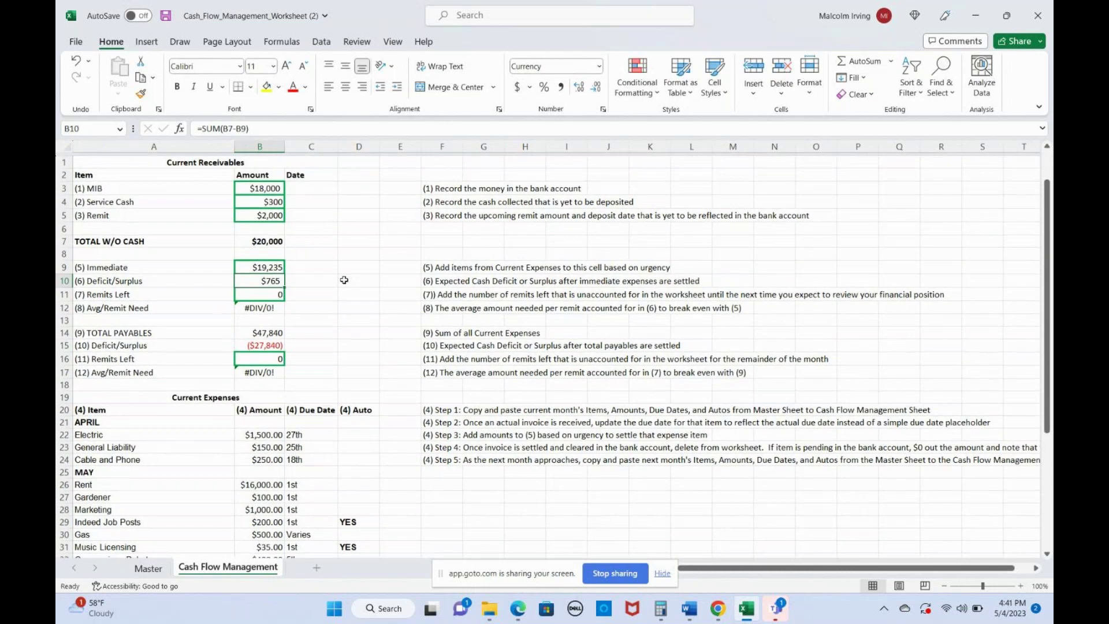
Set the Remits Left count for immediate expenses, cell B11, to 1.
{"action": "scroll", "coordinate": [344, 279], "scroll_direction": "down", "scroll_amount": 1}
{"action": "scroll", "coordinate": [343, 279], "scroll_direction": "down", "scroll_amount": 1}
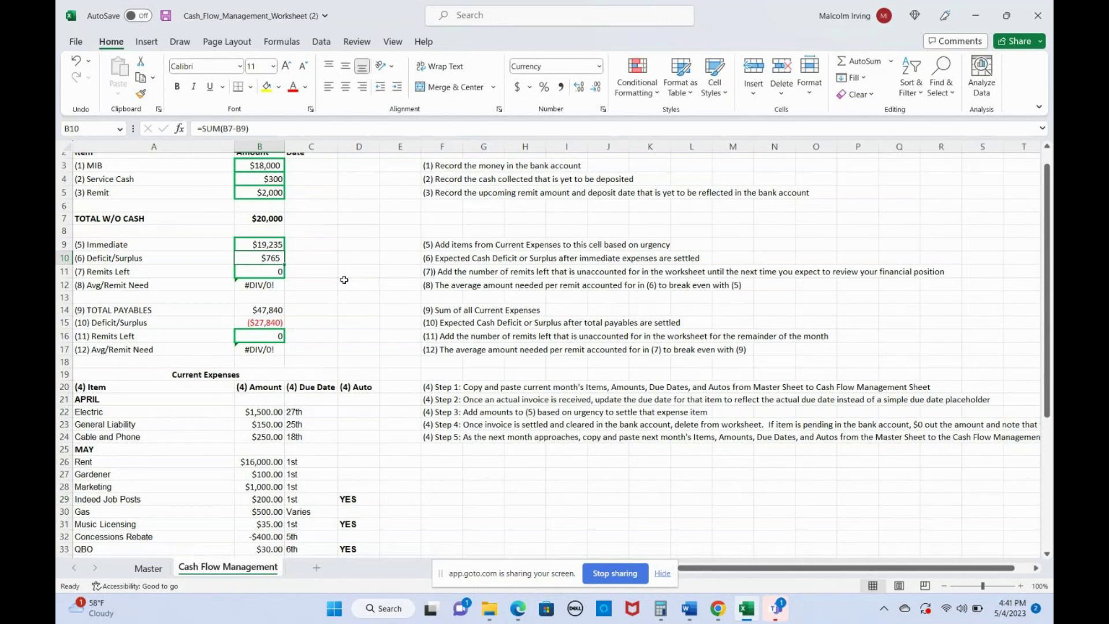
{"action": "left_click", "coordinate": [268, 273]}
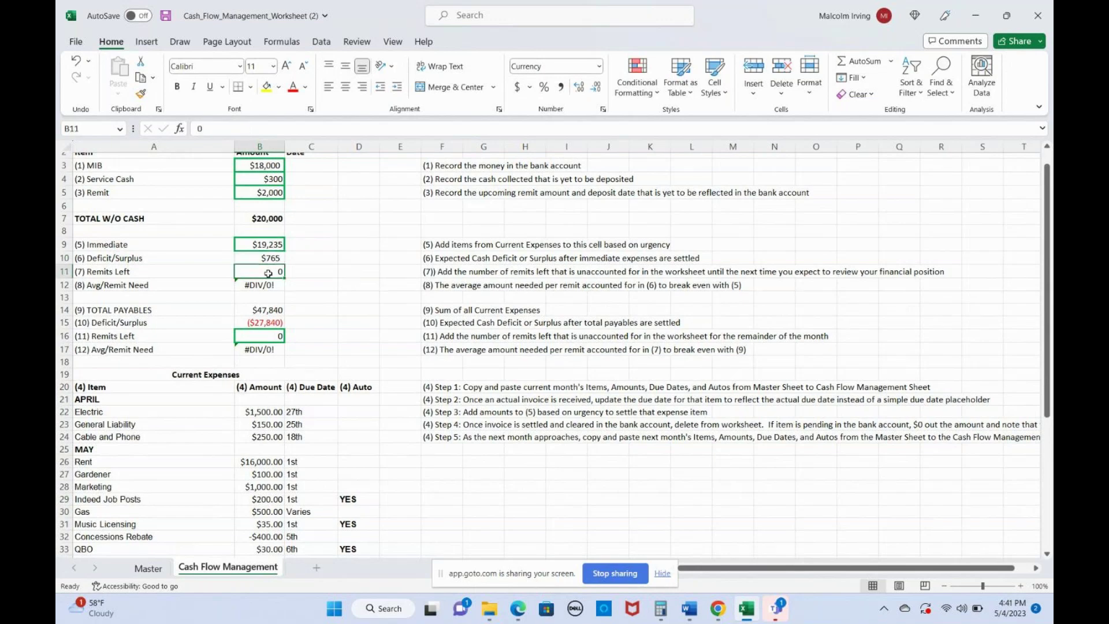
{"action": "type", "text": "1"}
{"action": "key", "text": "Return"}
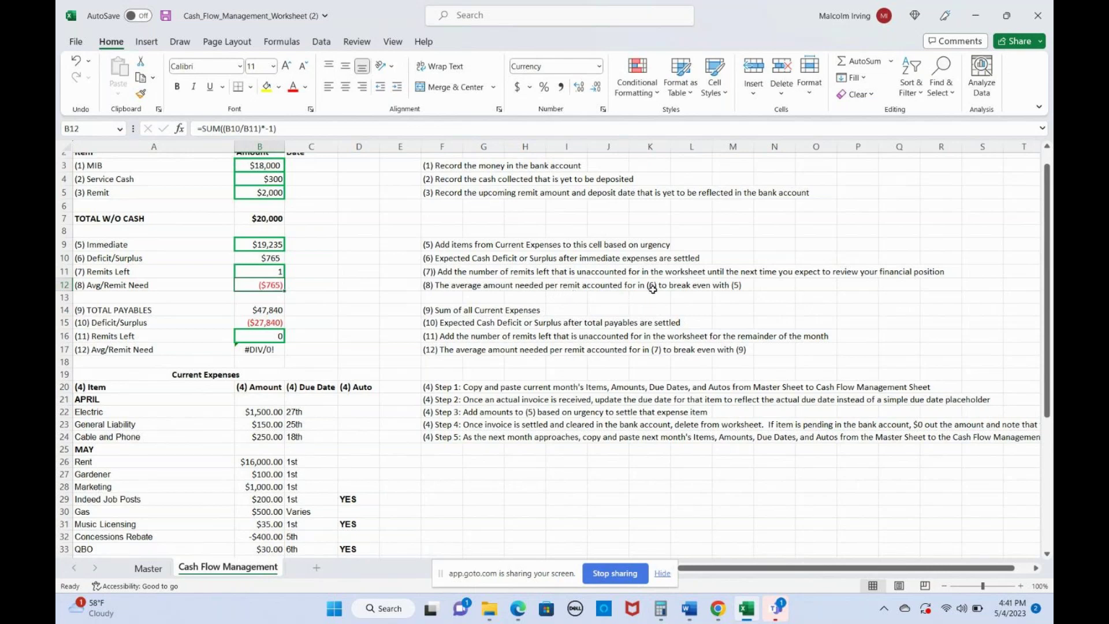
Inspect the Avg/Remit Need formula in B12 and the cells it refers to, leaving it unedited.
{"action": "double_click", "coordinate": [265, 286]}
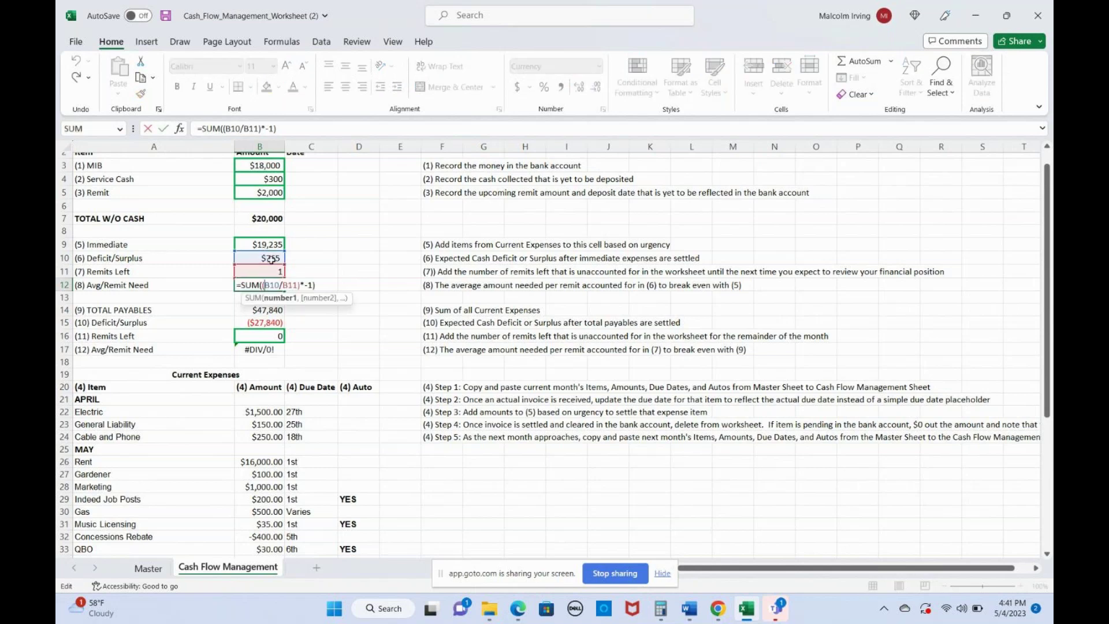
{"action": "left_click", "coordinate": [342, 285]}
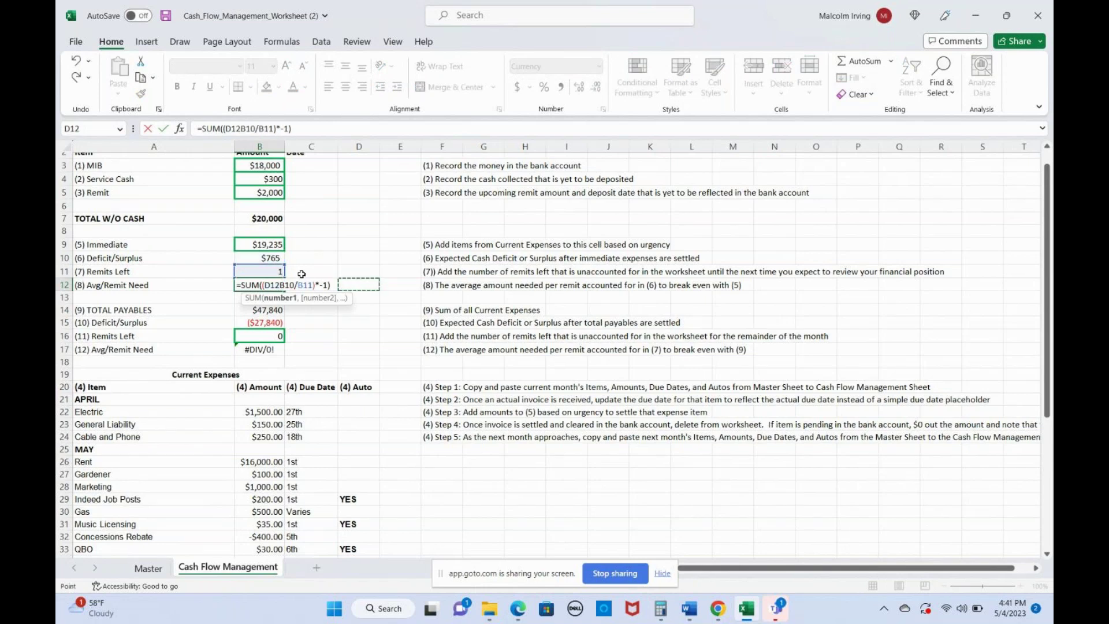
{"action": "key", "text": "Escape"}
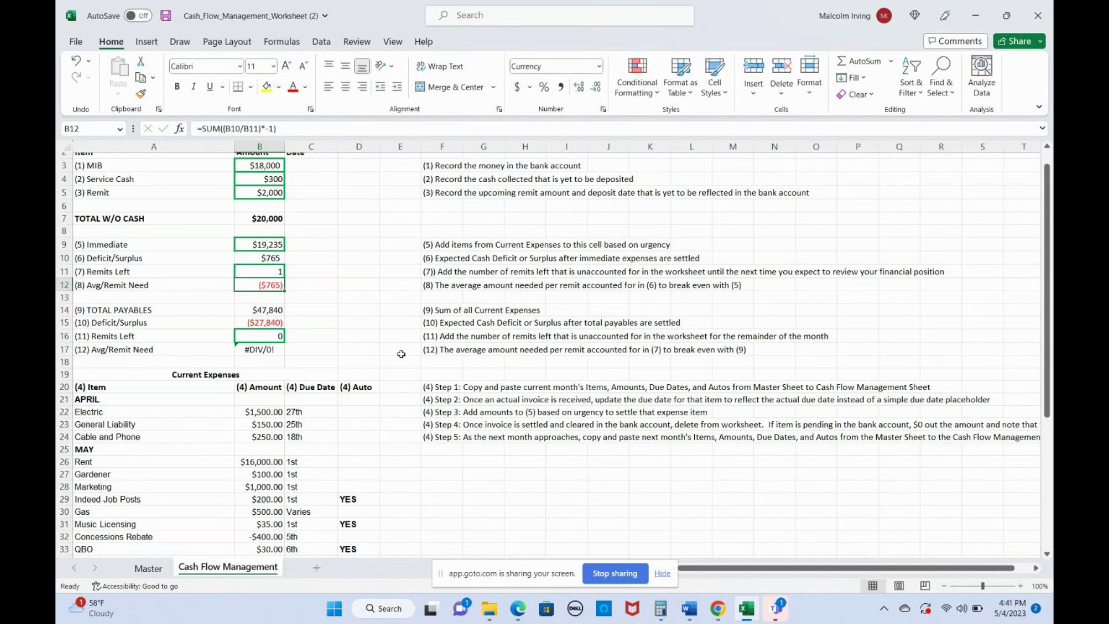
Inspect the TOTAL PAYABLES formula in B14 and the Current Expenses range it sums, leaving it unedited.
{"action": "scroll", "coordinate": [326, 341], "scroll_direction": "down", "scroll_amount": 1}
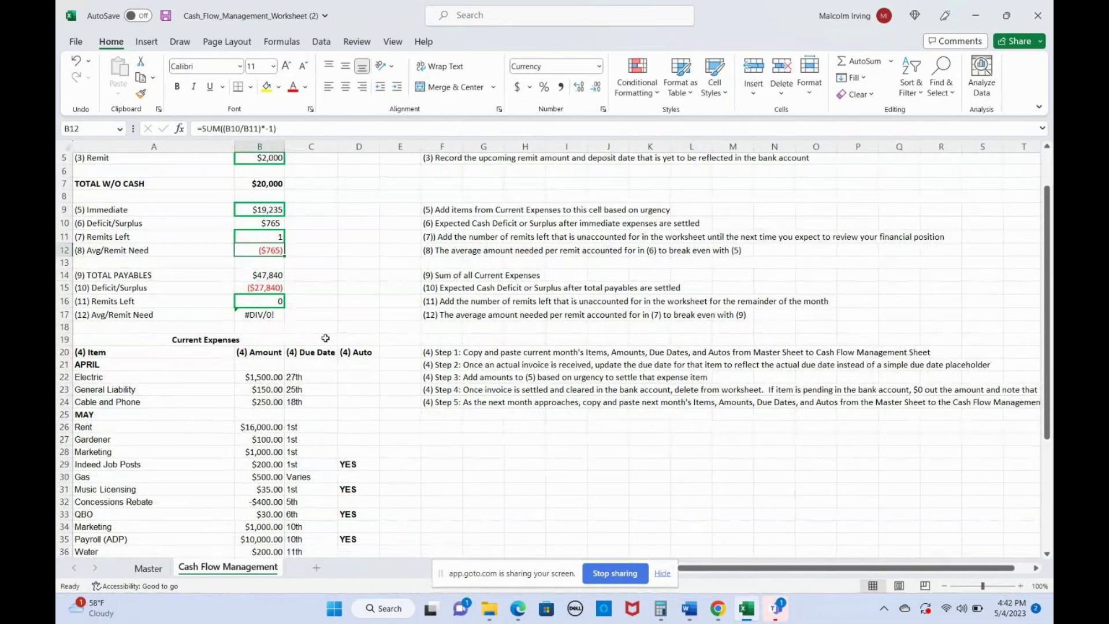
{"action": "scroll", "coordinate": [326, 338], "scroll_direction": "down", "scroll_amount": 6}
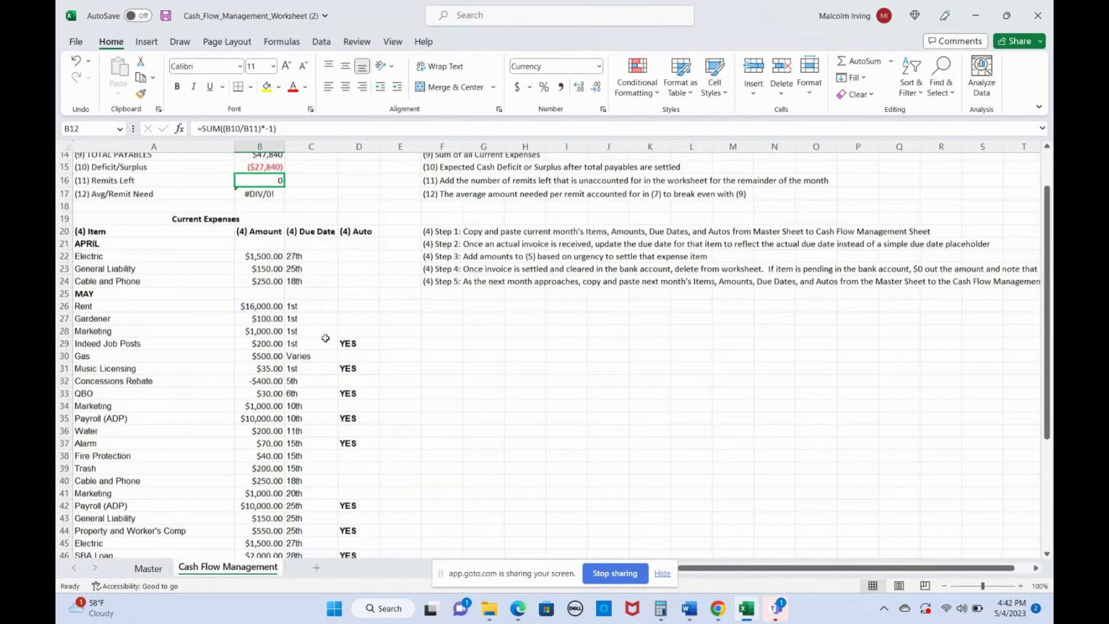
{"action": "scroll", "coordinate": [326, 338], "scroll_direction": "down", "scroll_amount": 1}
{"action": "scroll", "coordinate": [325, 338], "scroll_direction": "up", "scroll_amount": 7}
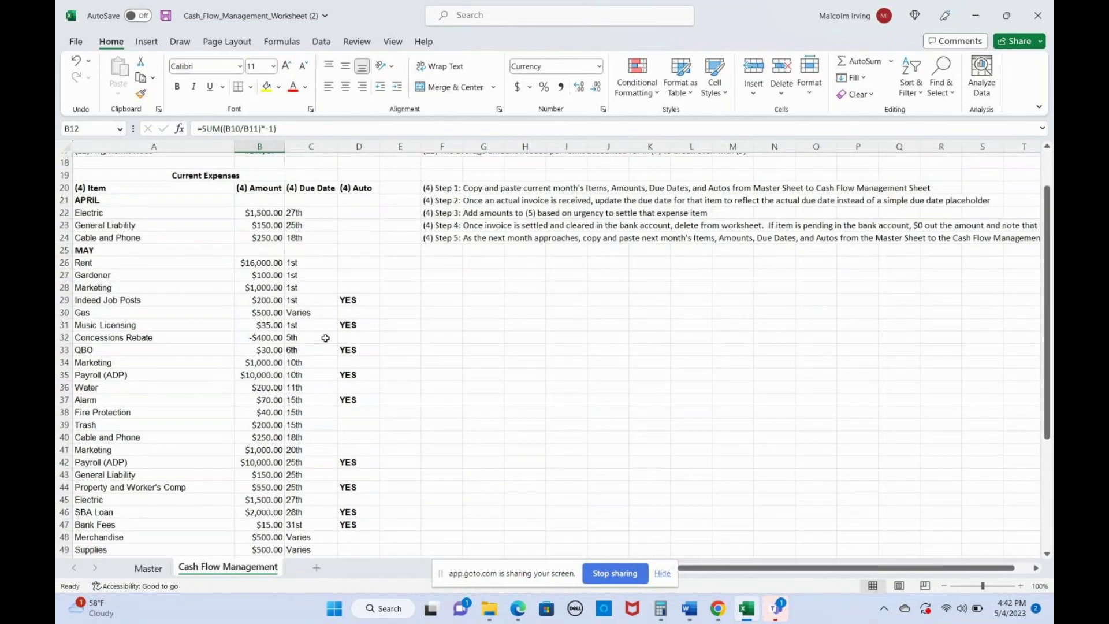
{"action": "double_click", "coordinate": [260, 272]}
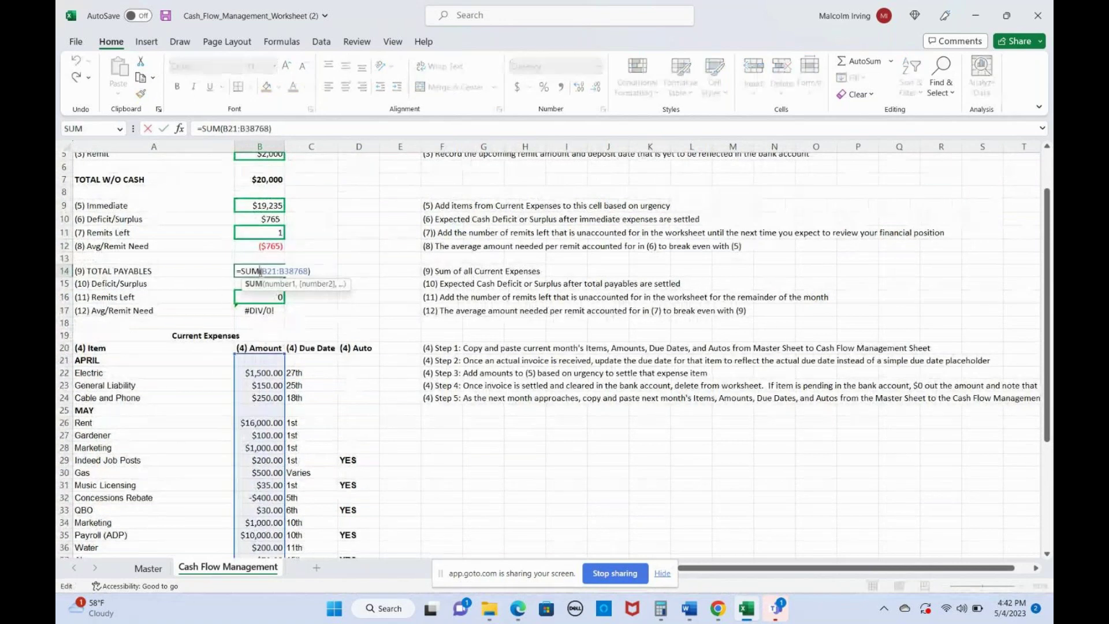
{"action": "scroll", "coordinate": [311, 361], "scroll_direction": "down", "scroll_amount": 3}
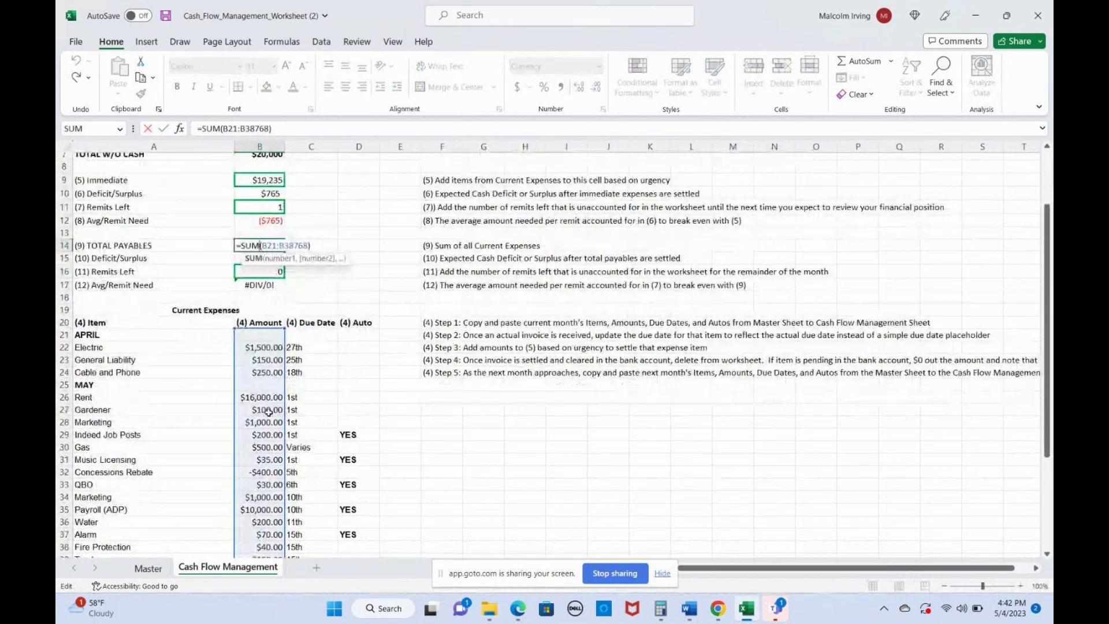
{"action": "scroll", "coordinate": [269, 385], "scroll_direction": "down", "scroll_amount": 3}
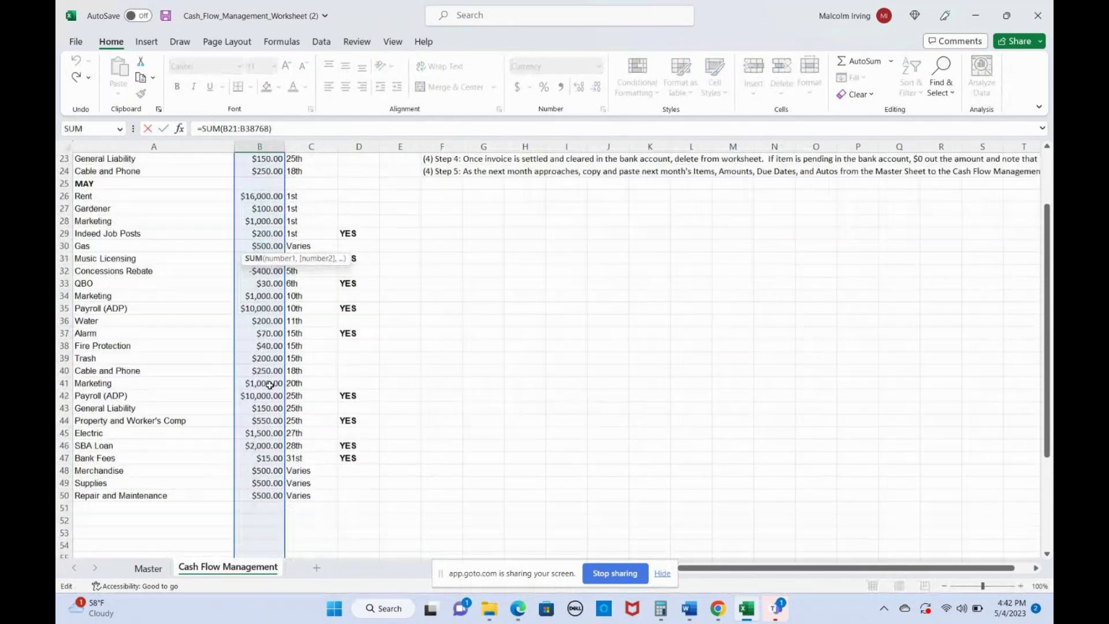
{"action": "scroll", "coordinate": [269, 385], "scroll_direction": "up", "scroll_amount": 2}
{"action": "scroll", "coordinate": [270, 385], "scroll_direction": "up", "scroll_amount": 3}
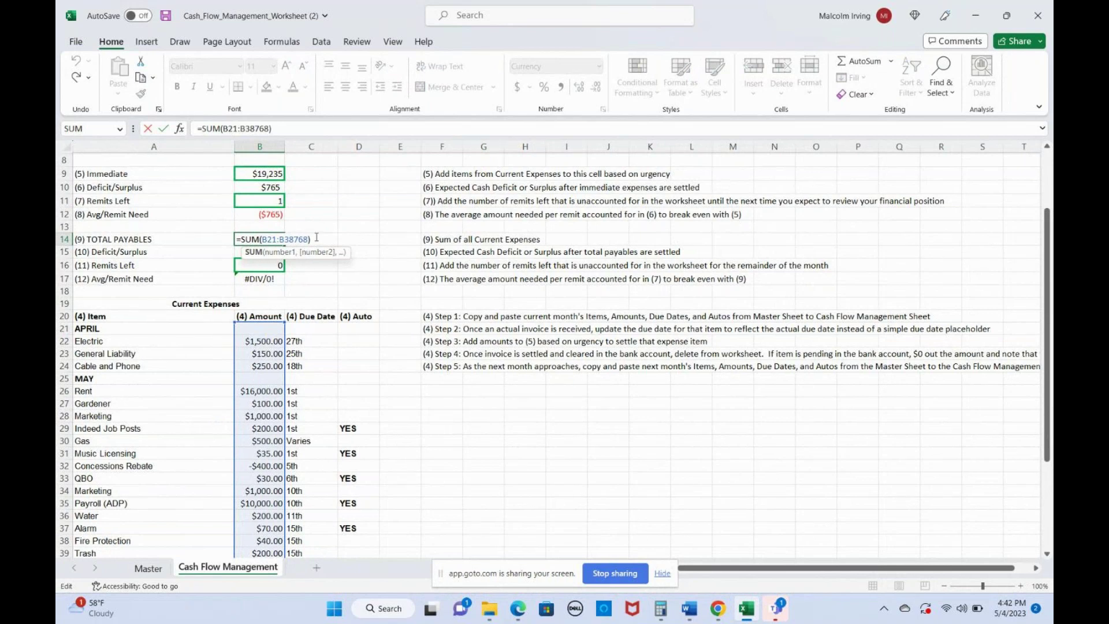
{"action": "key", "text": "ctrl+Return"}
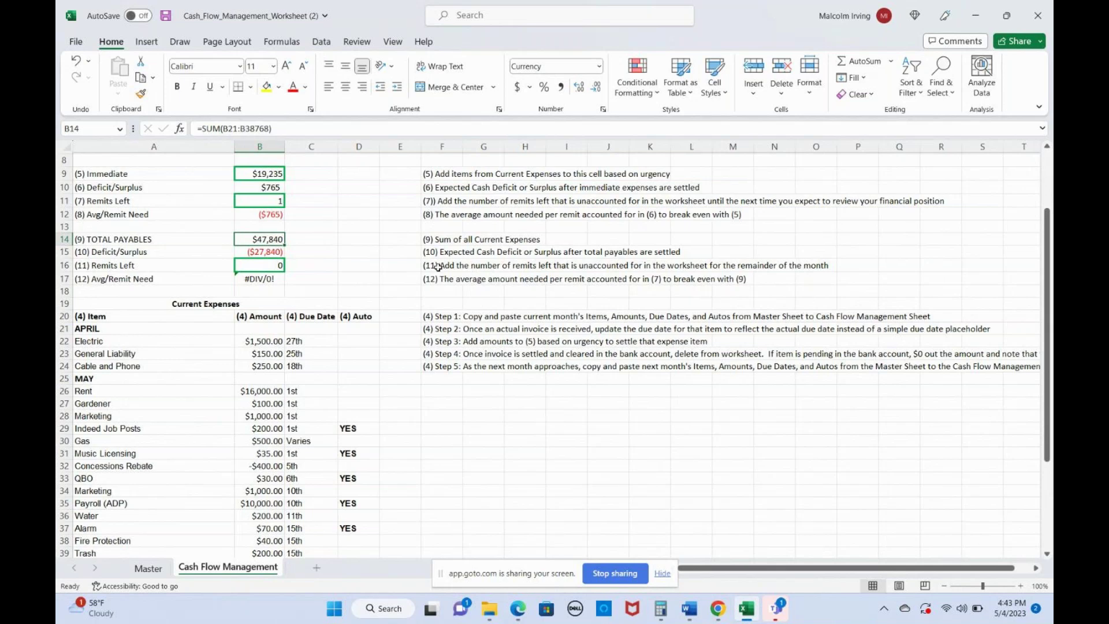
Set the Remits Left count for total payables, cell B16, to 6.
{"action": "left_click", "coordinate": [274, 267]}
{"action": "type", "text": "6"}
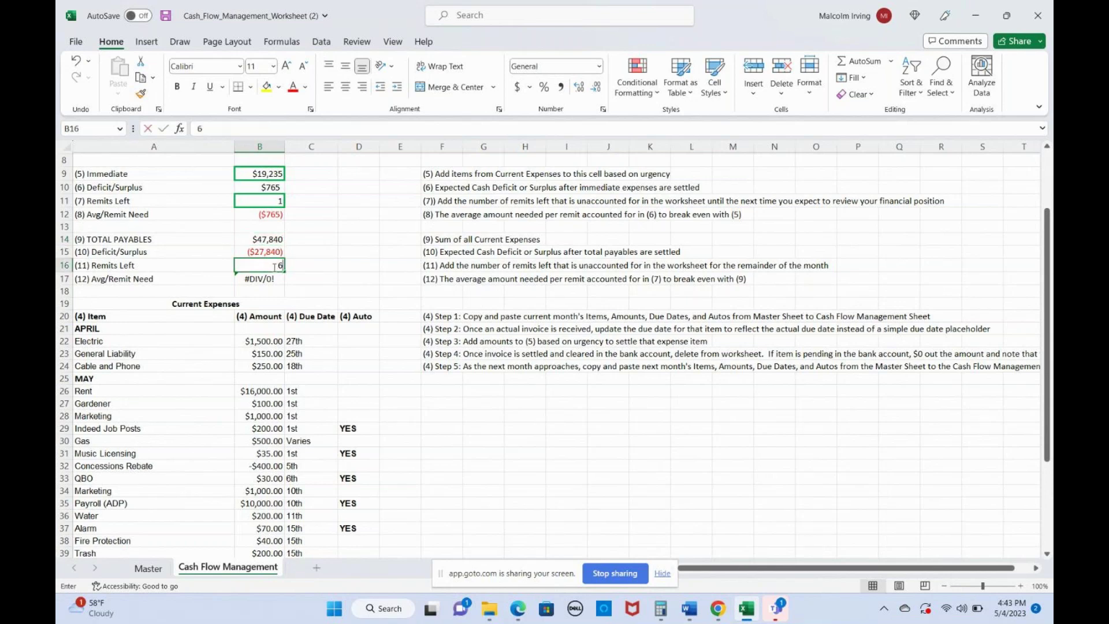
{"action": "key", "text": "Return"}
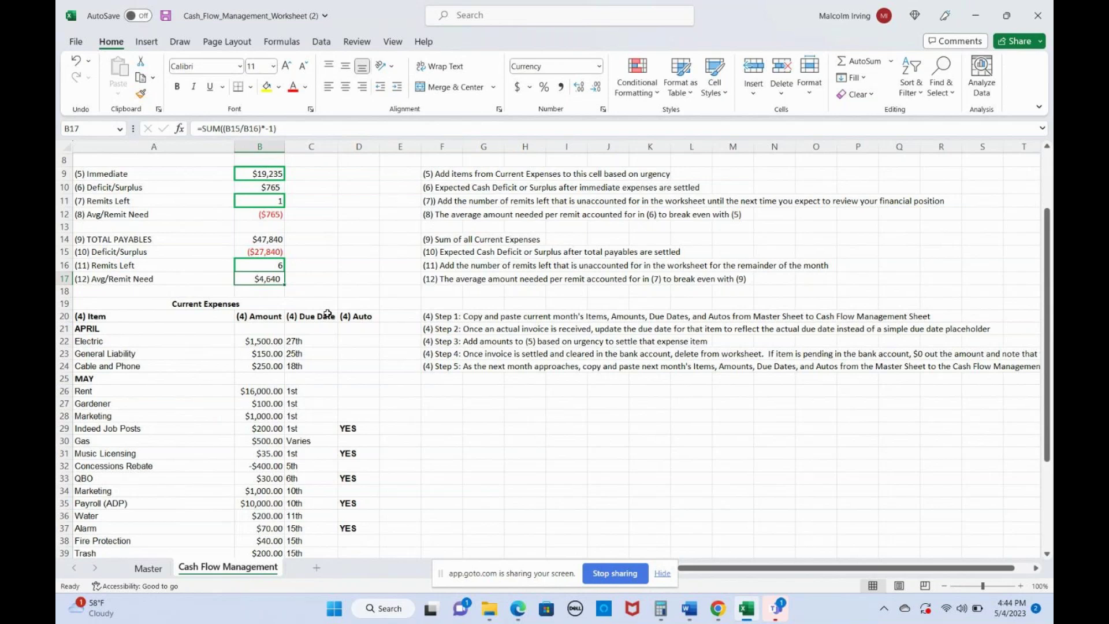
Review the receivables, payables and Current Expenses instructions, check the source expense list on the Master sheet, and return to Cash Flow Management.
{"action": "scroll", "coordinate": [327, 314], "scroll_direction": "up", "scroll_amount": 2}
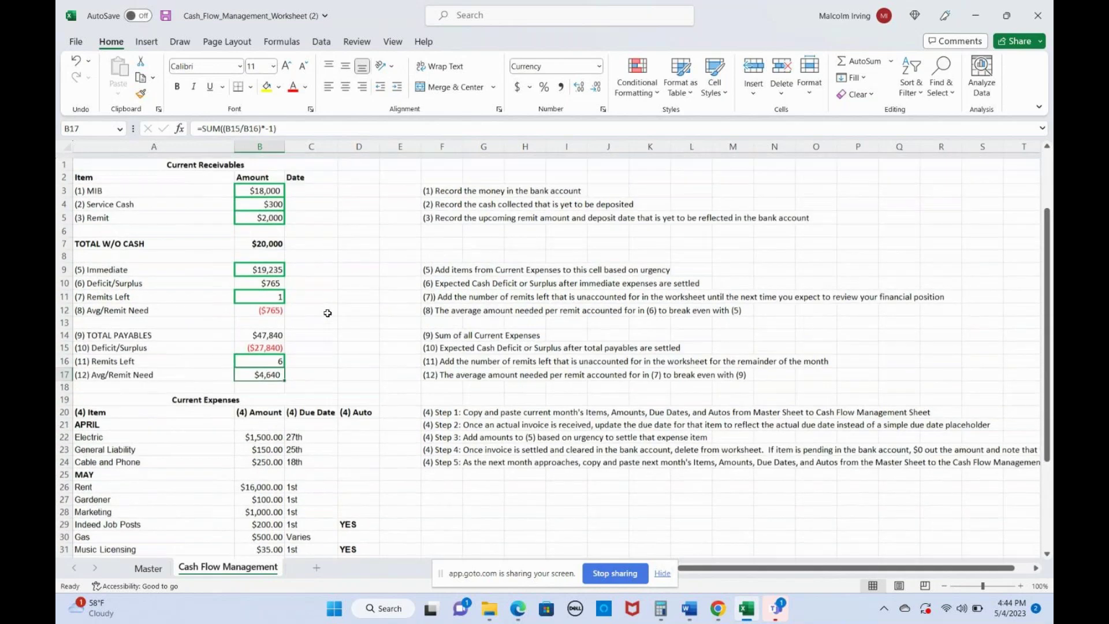
{"action": "scroll", "coordinate": [327, 313], "scroll_direction": "down", "scroll_amount": 3}
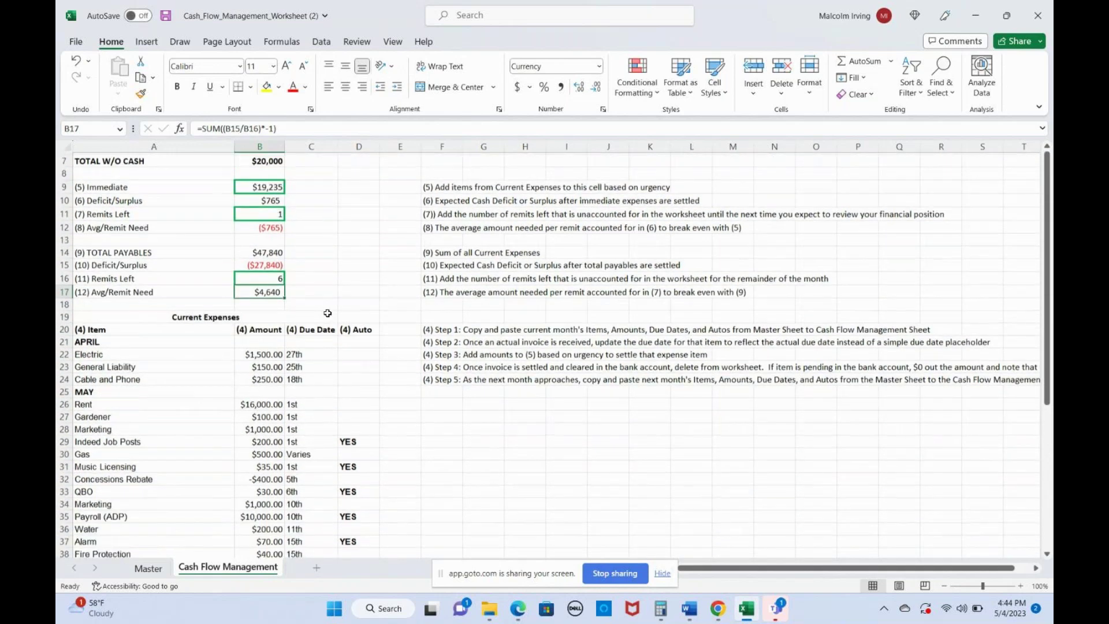
{"action": "scroll", "coordinate": [327, 313], "scroll_direction": "down", "scroll_amount": 1}
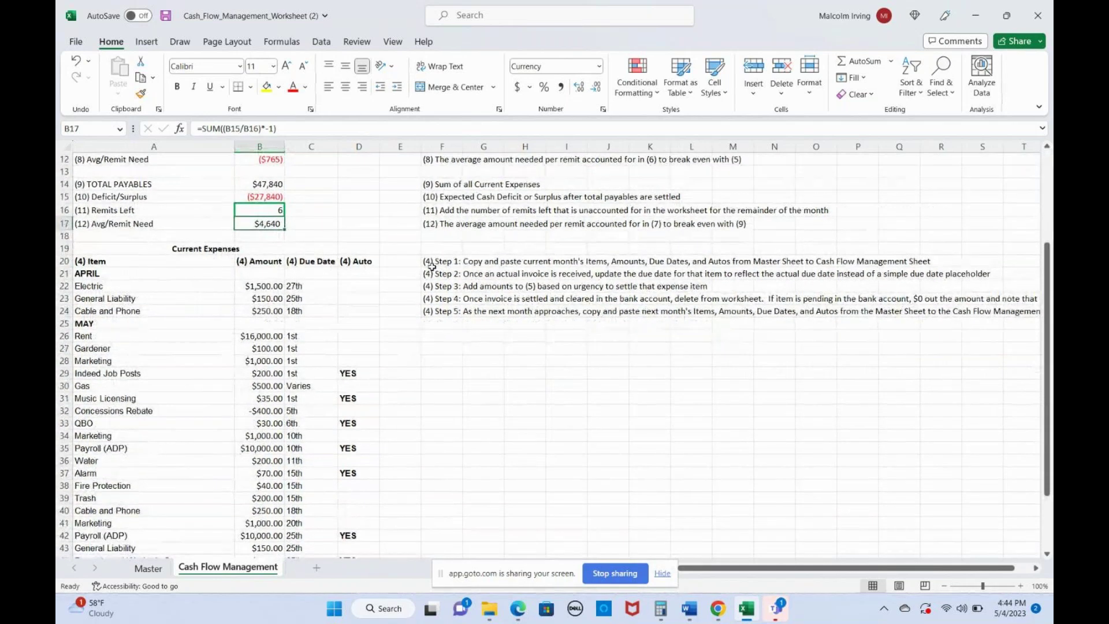
{"action": "scroll", "coordinate": [416, 280], "scroll_direction": "up", "scroll_amount": 1}
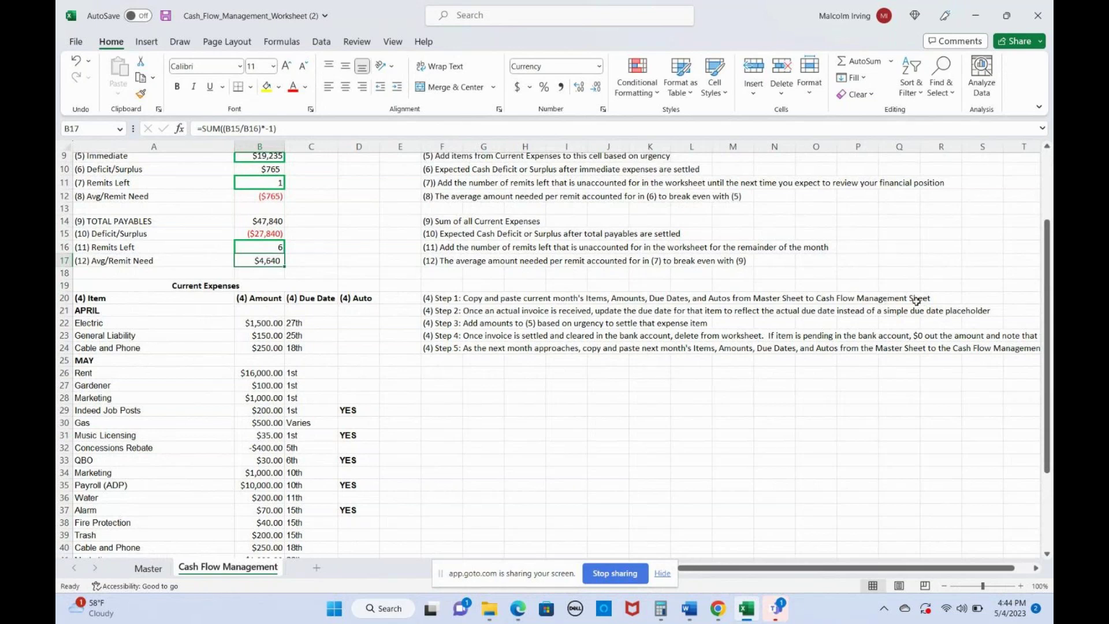
{"action": "left_click", "coordinate": [139, 572]}
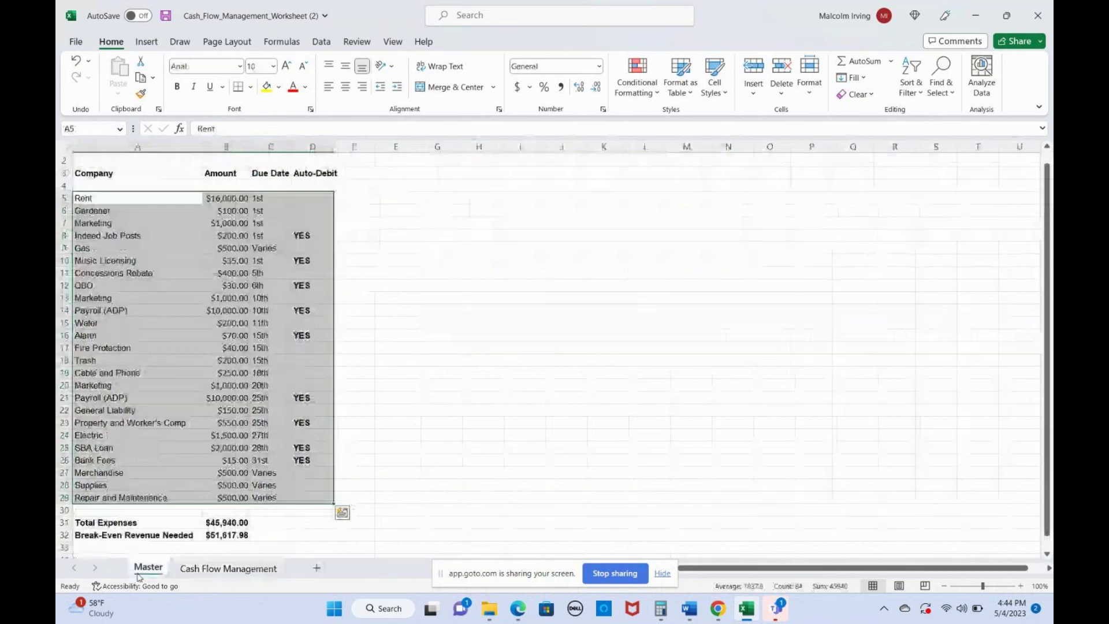
{"action": "left_click", "coordinate": [218, 570]}
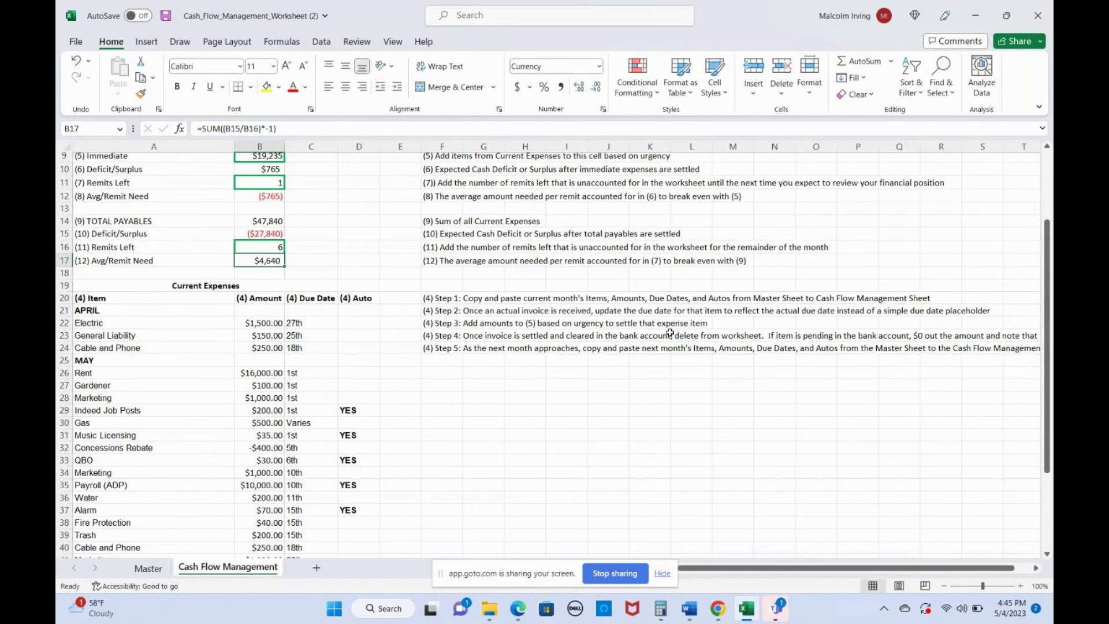
Inspect the cells referenced by the Immediate formula in B9 and read the full Step 4 instruction on settled and pending invoices.
{"action": "scroll", "coordinate": [670, 332], "scroll_direction": "up", "scroll_amount": 2}
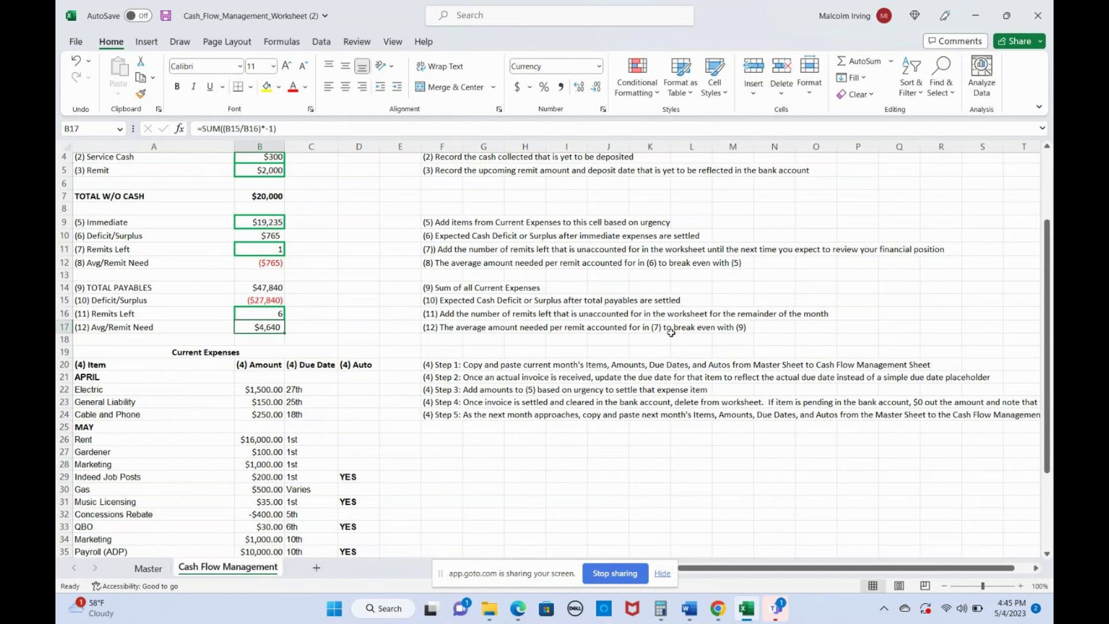
{"action": "scroll", "coordinate": [671, 333], "scroll_direction": "down", "scroll_amount": 1}
{"action": "double_click", "coordinate": [260, 195]}
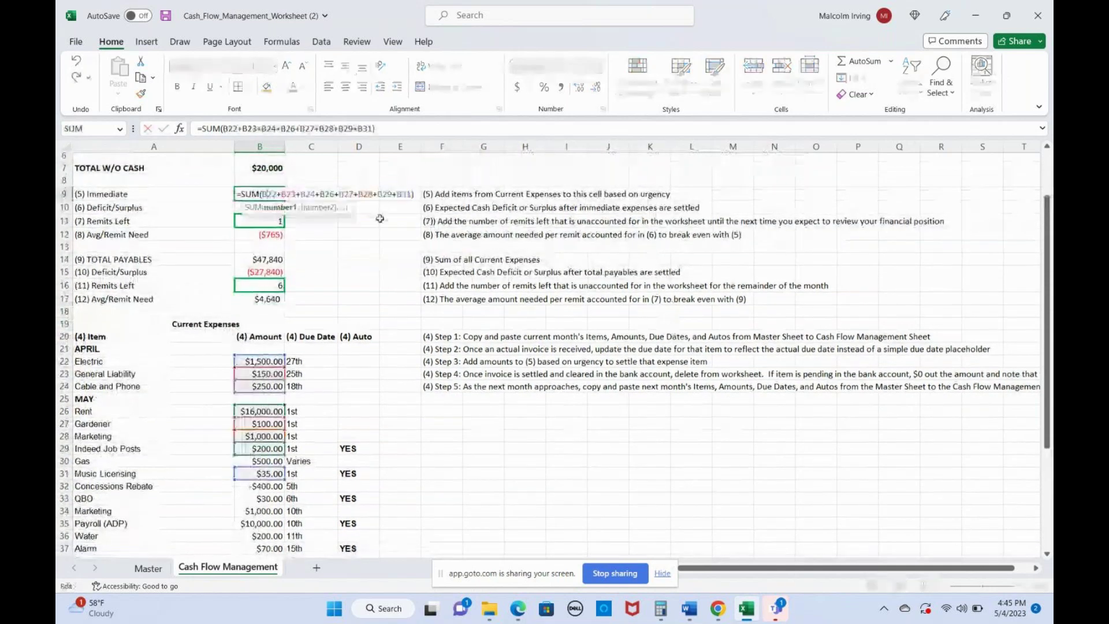
{"action": "left_click", "coordinate": [380, 217]}
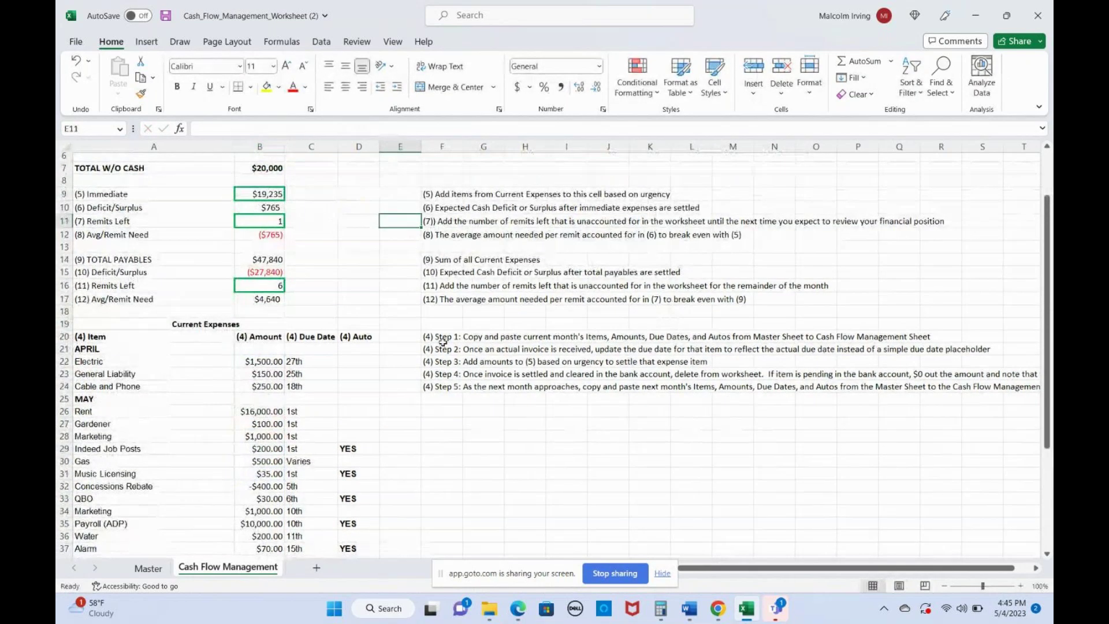
{"action": "scroll", "coordinate": [476, 363], "scroll_direction": "down", "scroll_amount": 1}
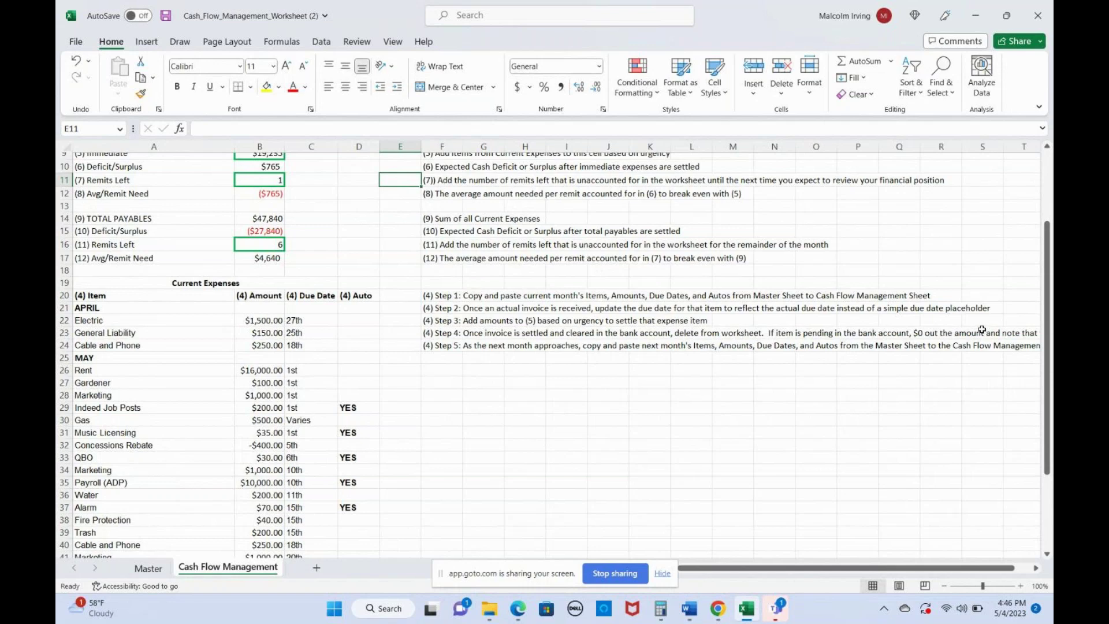
{"action": "scroll", "coordinate": [982, 329], "scroll_direction": "right", "scroll_amount": 1}
{"action": "scroll", "coordinate": [982, 330], "scroll_direction": "right", "scroll_amount": 5}
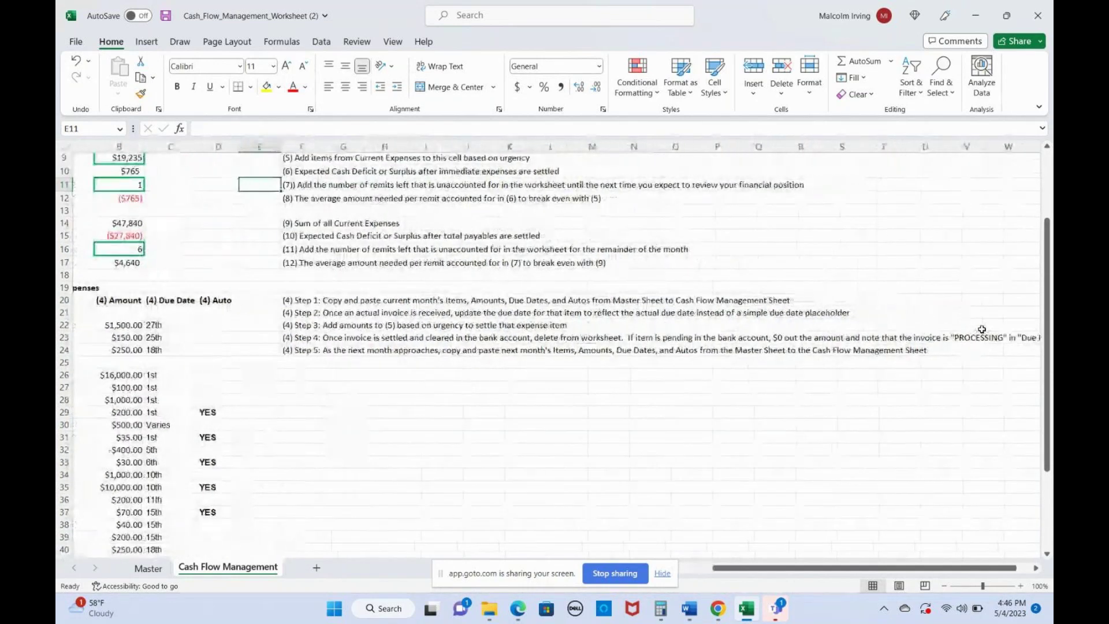
{"action": "scroll", "coordinate": [982, 329], "scroll_direction": "left", "scroll_amount": 5}
{"action": "scroll", "coordinate": [982, 330], "scroll_direction": "left", "scroll_amount": 1}
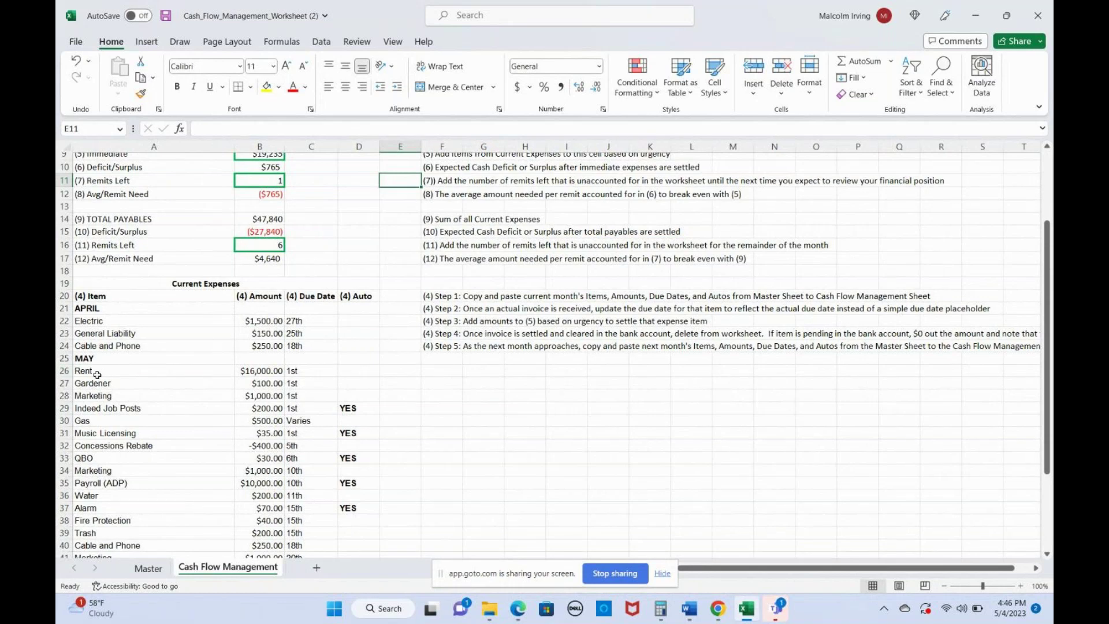
Delete the April Electric, General Liability and Cable and Phone entries (A22:C24), shifting the cells below up.
{"action": "left_click", "coordinate": [93, 323]}
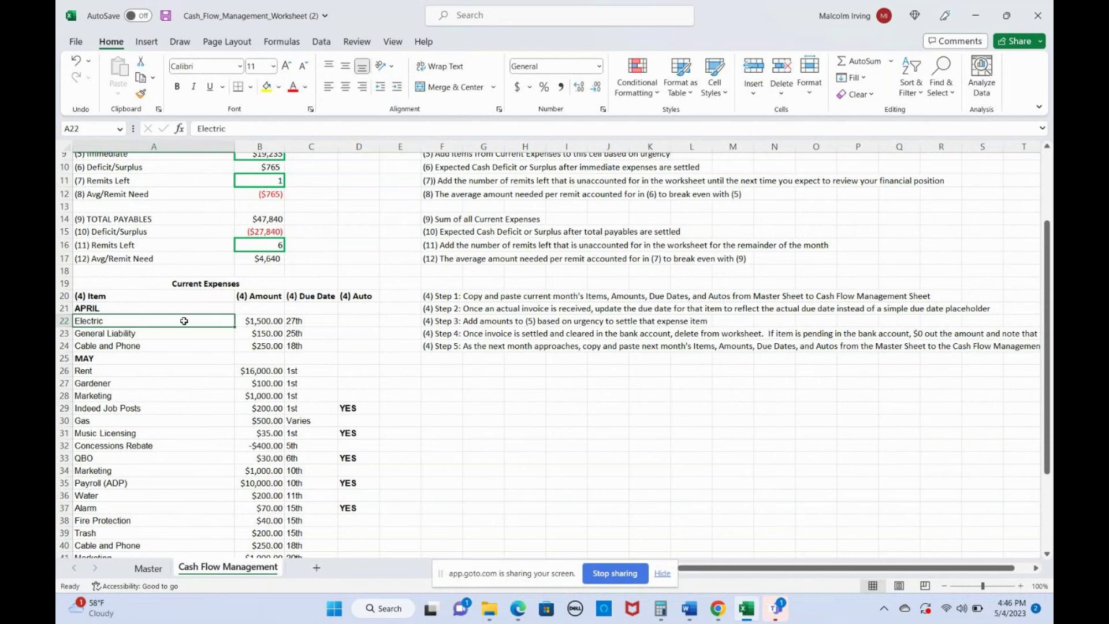
{"action": "left_click_drag", "start_coordinate": [228, 316], "coordinate": [302, 356]}
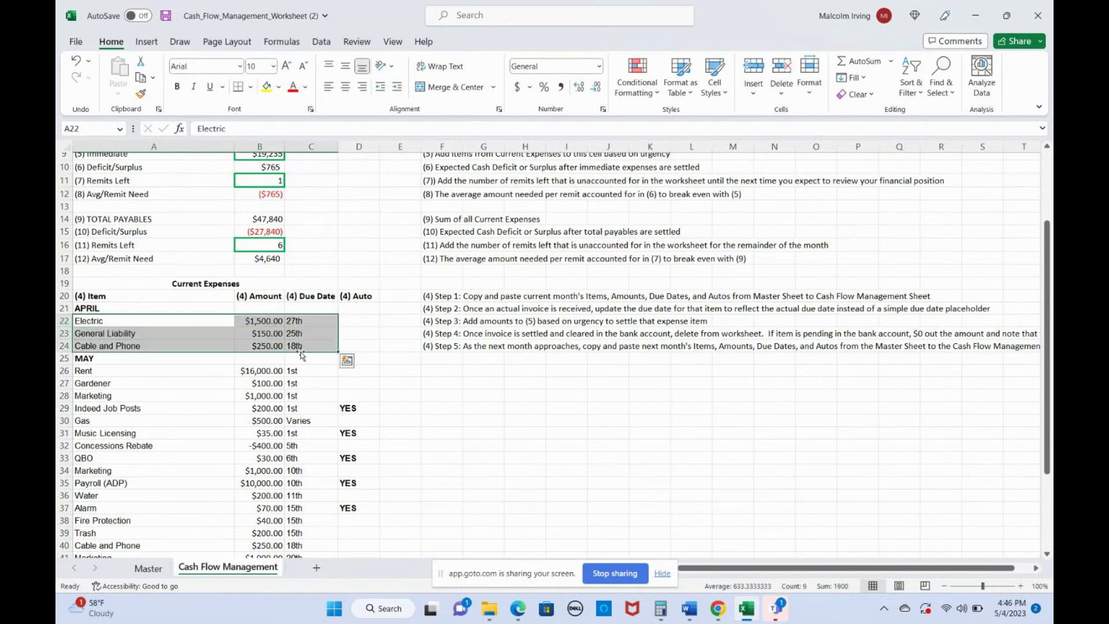
{"action": "right_click", "coordinate": [206, 331]}
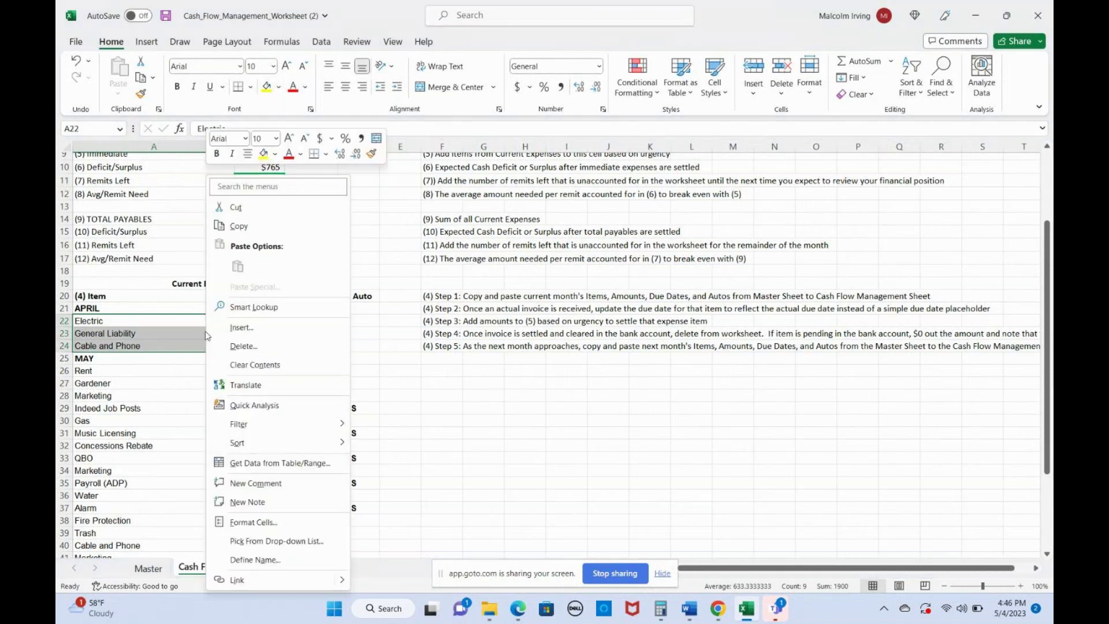
{"action": "left_click", "coordinate": [237, 346]}
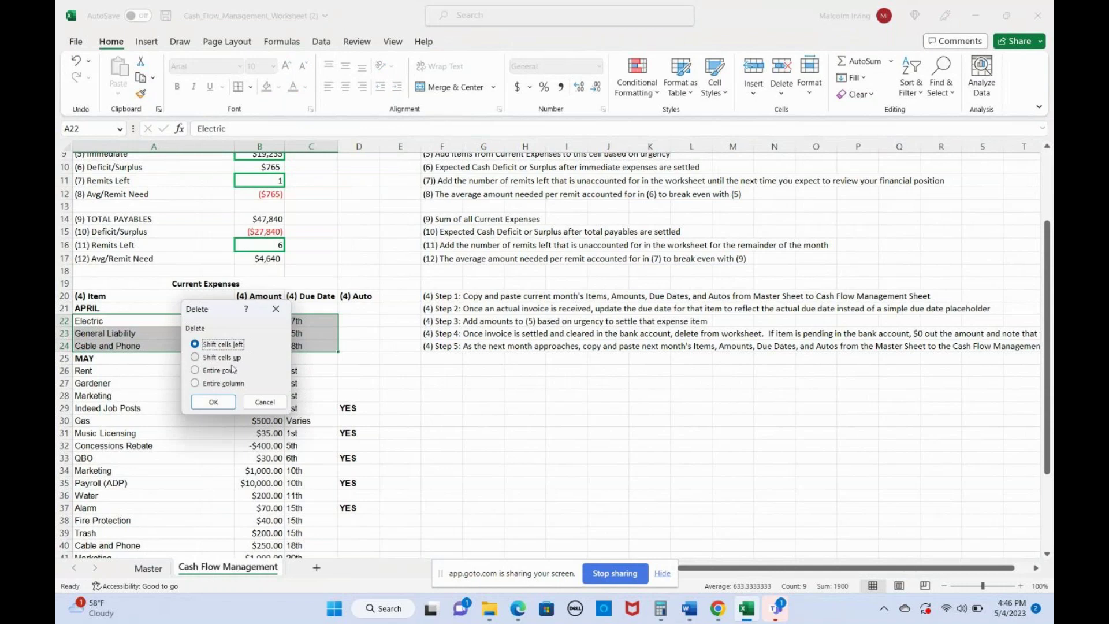
{"action": "left_click", "coordinate": [194, 358]}
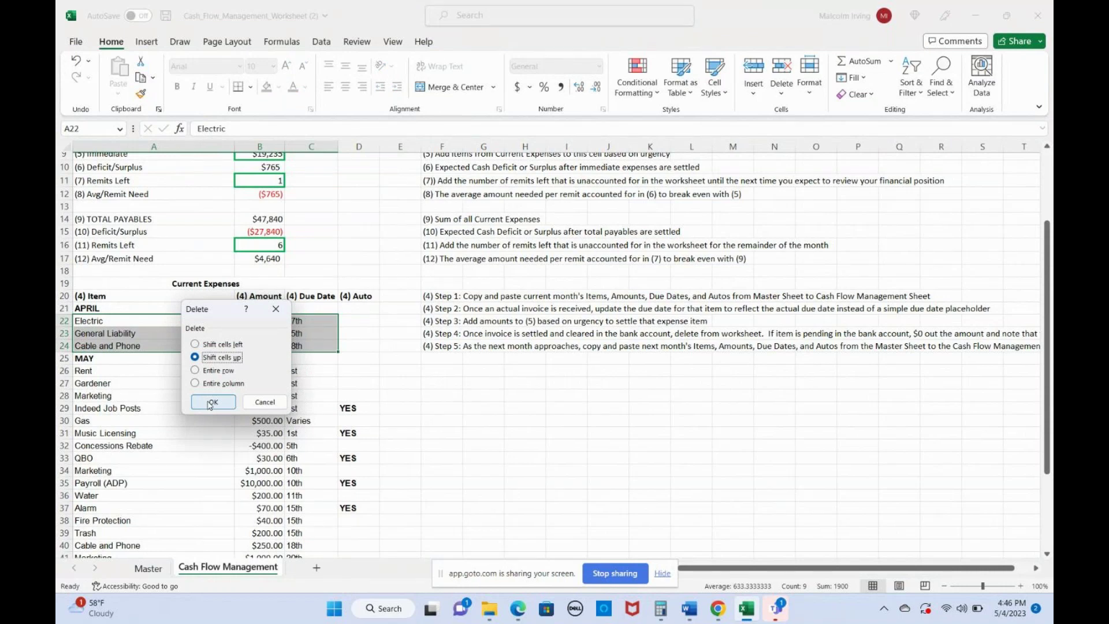
{"action": "left_click", "coordinate": [212, 402]}
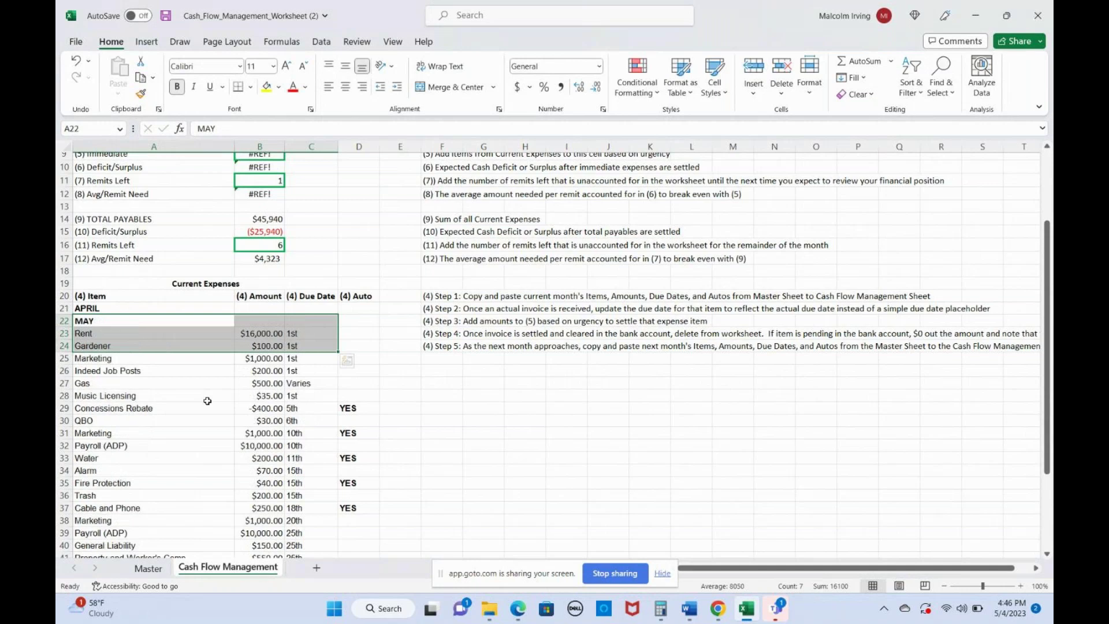
Delete the May Rent entry's item, amount and due date cells (A23:C23), shifting the remaining cells left.
{"action": "scroll", "coordinate": [188, 317], "scroll_direction": "up", "scroll_amount": 1}
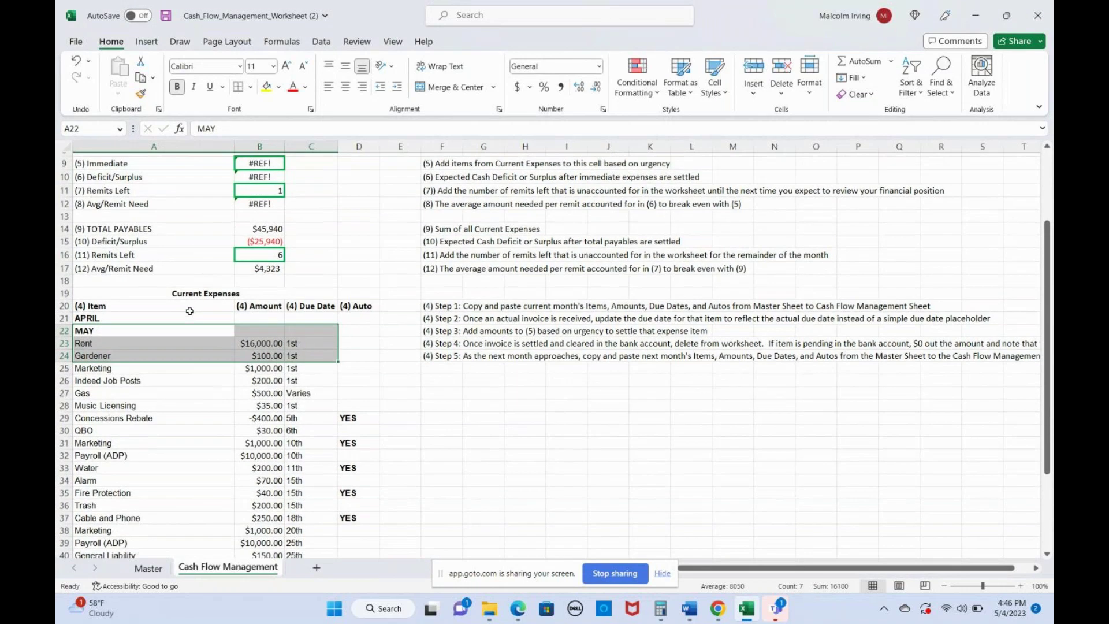
{"action": "scroll", "coordinate": [190, 311], "scroll_direction": "down", "scroll_amount": 1}
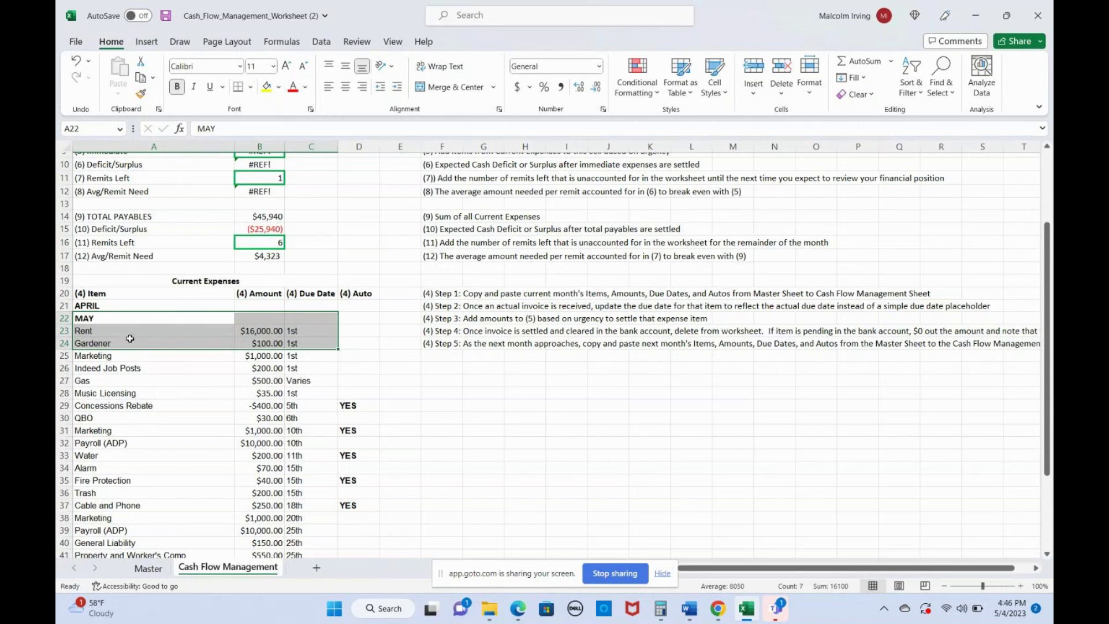
{"action": "left_click", "coordinate": [106, 337]}
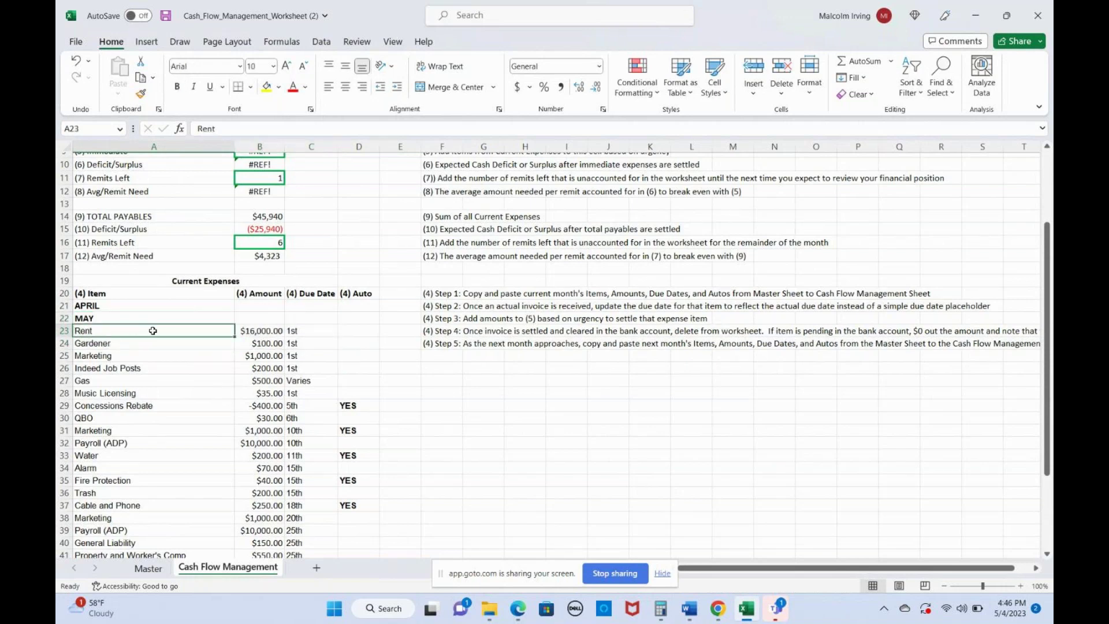
{"action": "scroll", "coordinate": [159, 328], "scroll_direction": "up", "scroll_amount": 3}
{"action": "scroll", "coordinate": [164, 328], "scroll_direction": "down", "scroll_amount": 3}
{"action": "scroll", "coordinate": [164, 327], "scroll_direction": "down", "scroll_amount": 3}
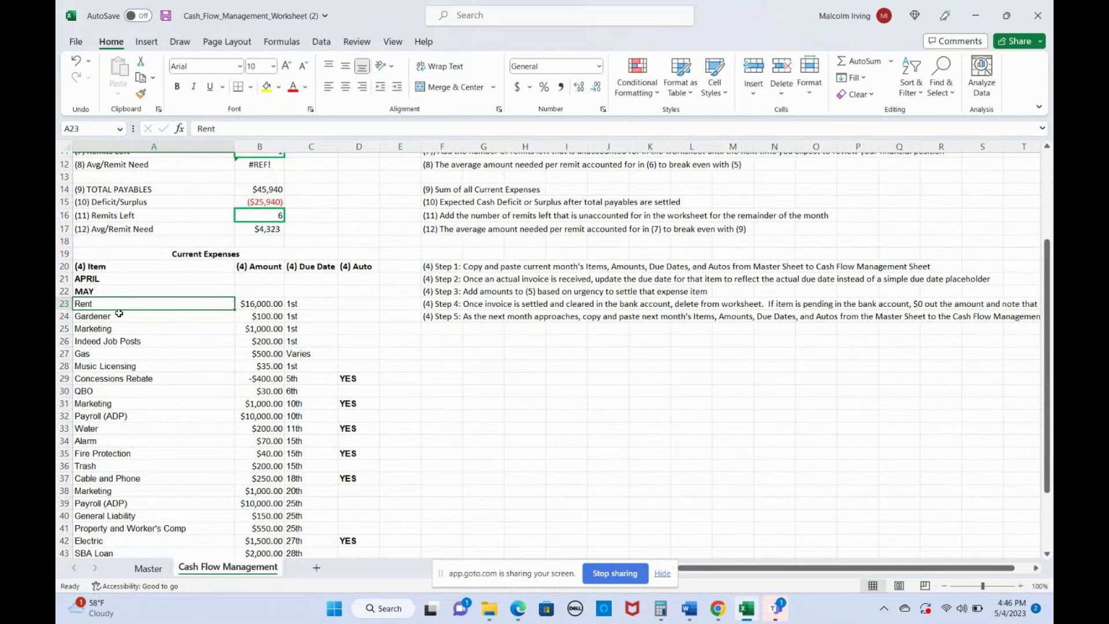
{"action": "left_click_drag", "start_coordinate": [97, 305], "coordinate": [298, 301]}
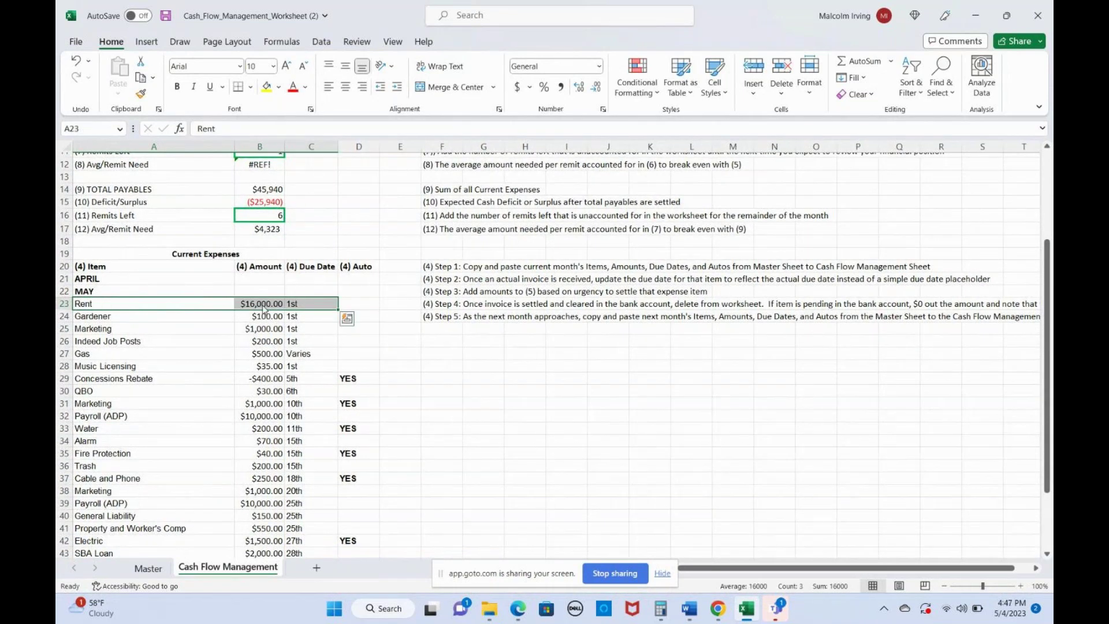
{"action": "right_click", "coordinate": [263, 309]}
{"action": "key", "text": "Escape"}
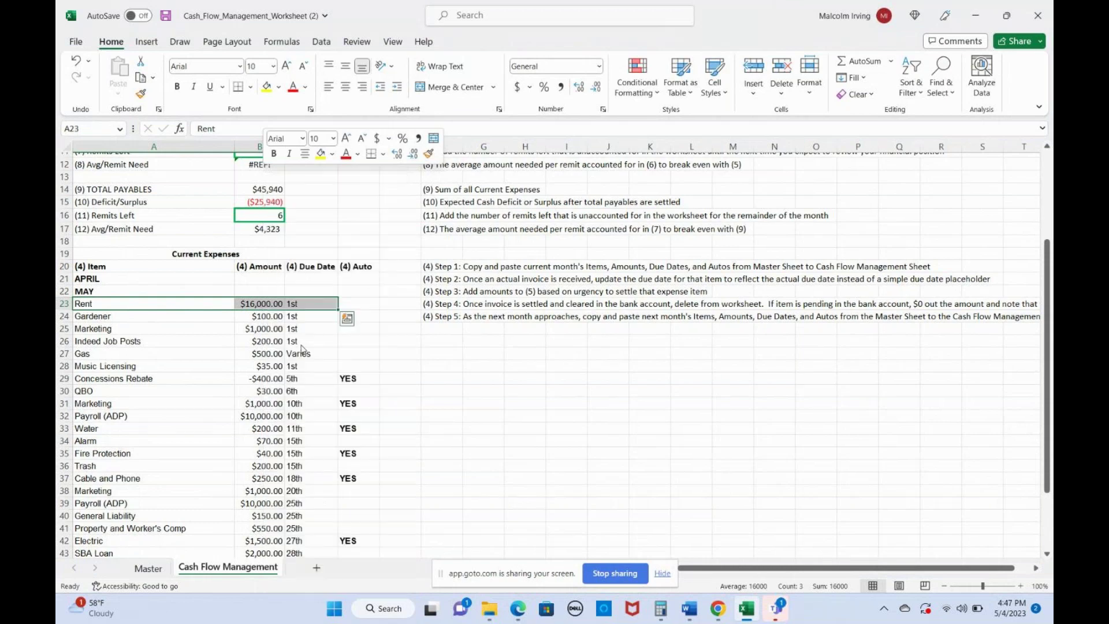
{"action": "key", "text": "ctrl+minus"}
{"action": "left_click", "coordinate": [278, 404]}
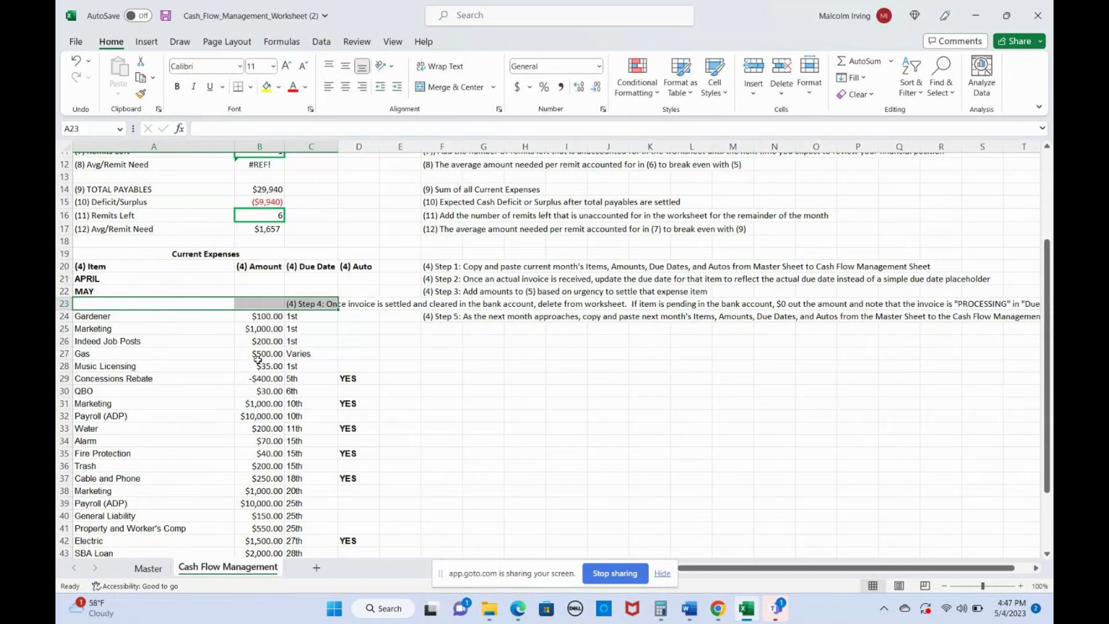
Mark the May Gardener expense as pending by setting its amount to 0 and its due date to PROCESSING.
{"action": "left_click", "coordinate": [388, 312]}
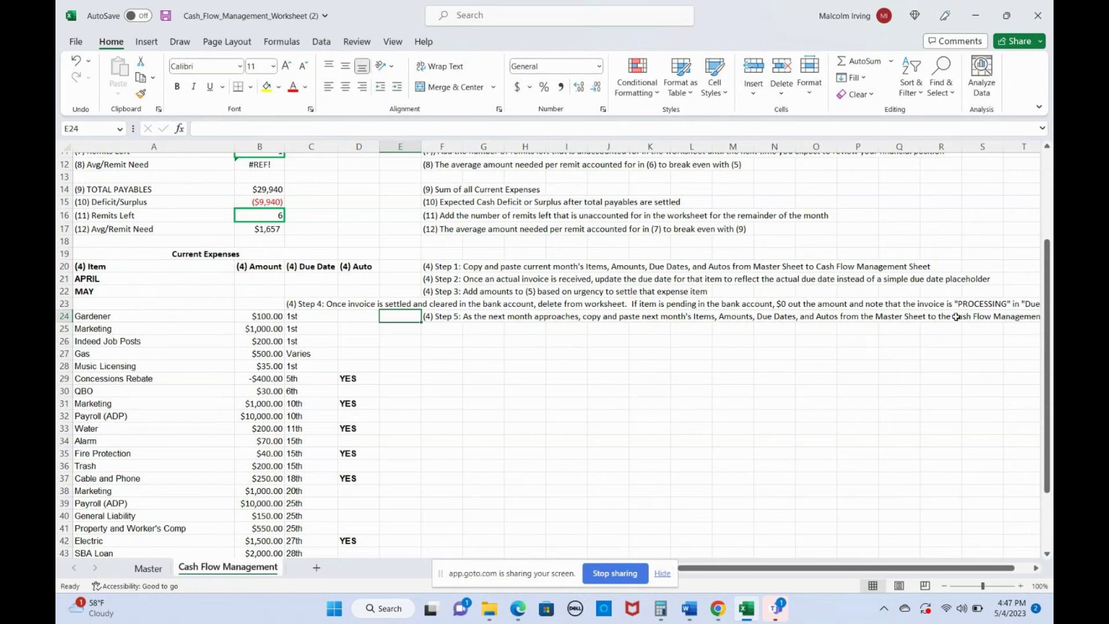
{"action": "left_click", "coordinate": [264, 317]}
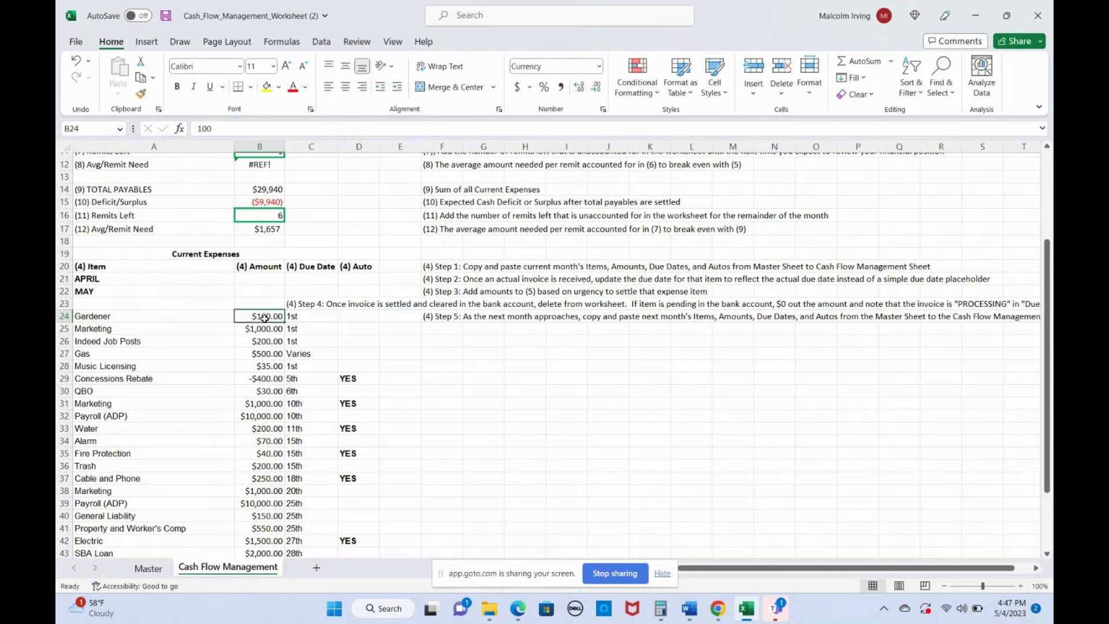
{"action": "type", "text": "0"}
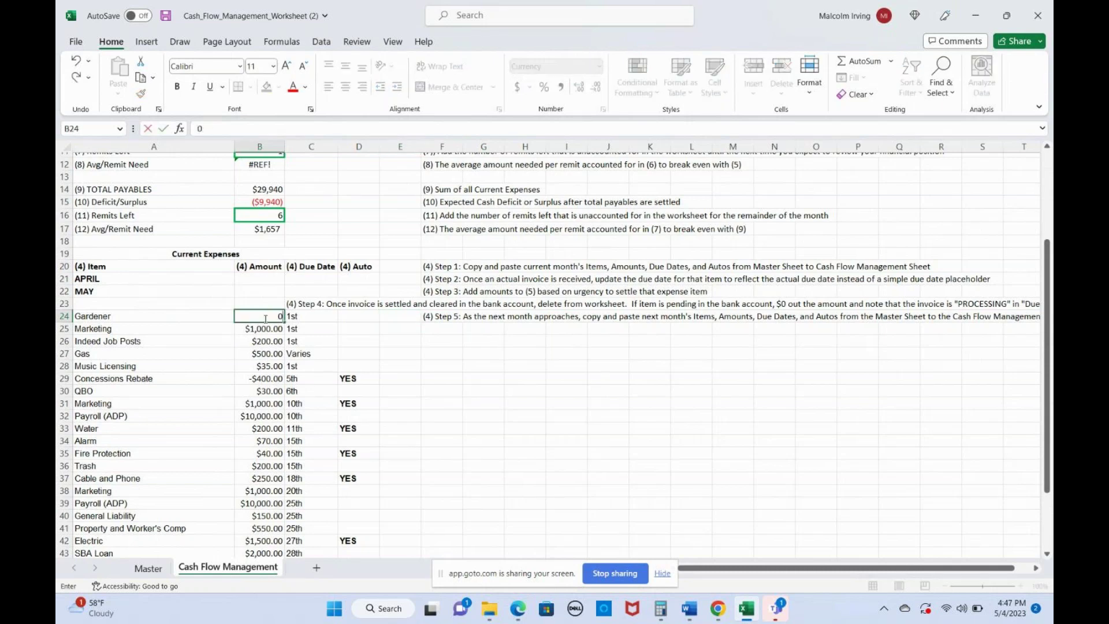
{"action": "left_click", "coordinate": [324, 317]}
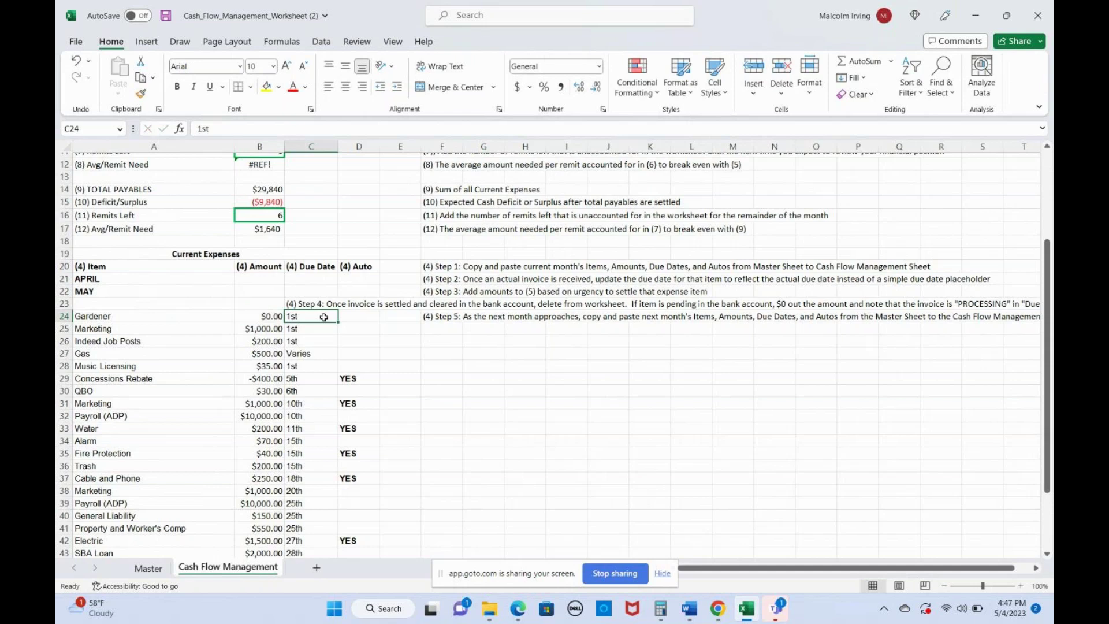
{"action": "type", "text": "PROCESSING"}
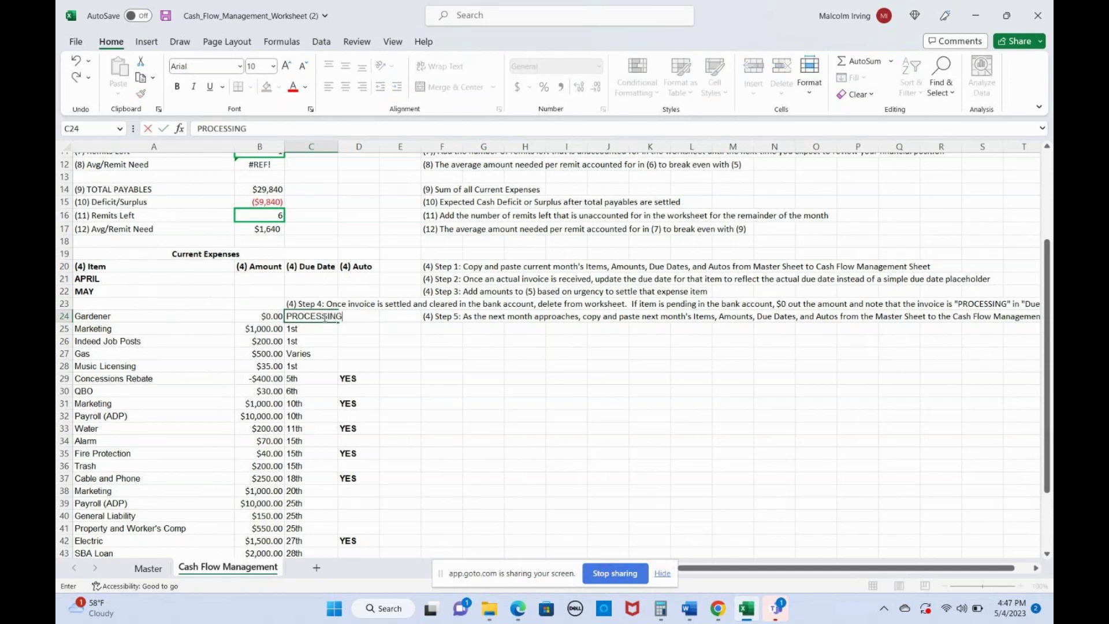
{"action": "key", "text": "Return"}
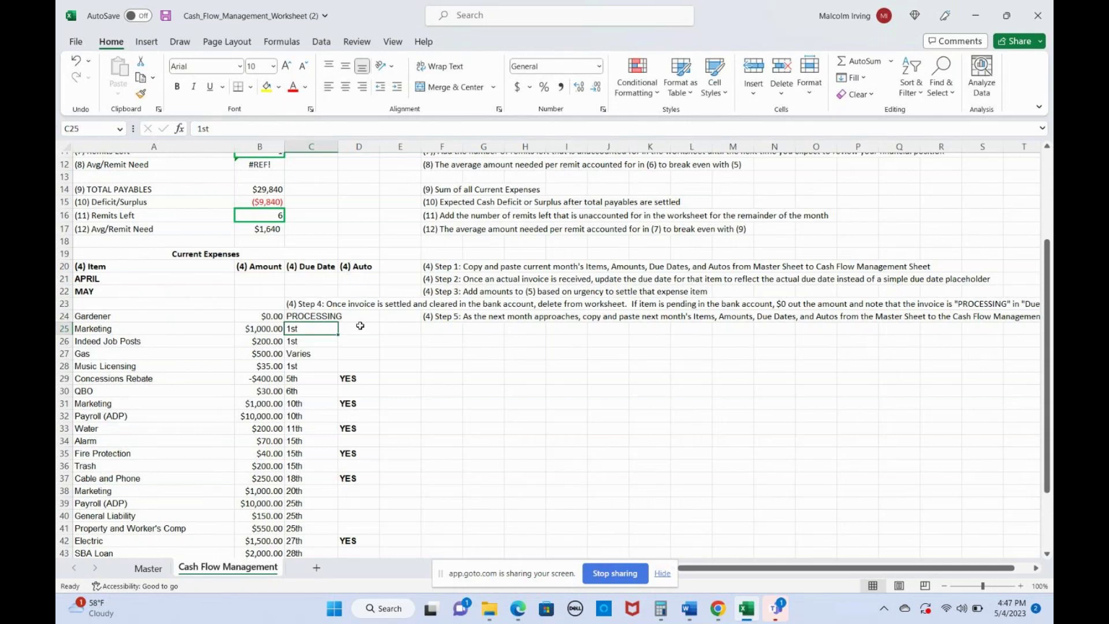
Zero out the May Marketing expense in row 25 and replace its due date with PROCESSING.
{"action": "left_click", "coordinate": [262, 331]}
{"action": "double_click", "coordinate": [262, 331]}
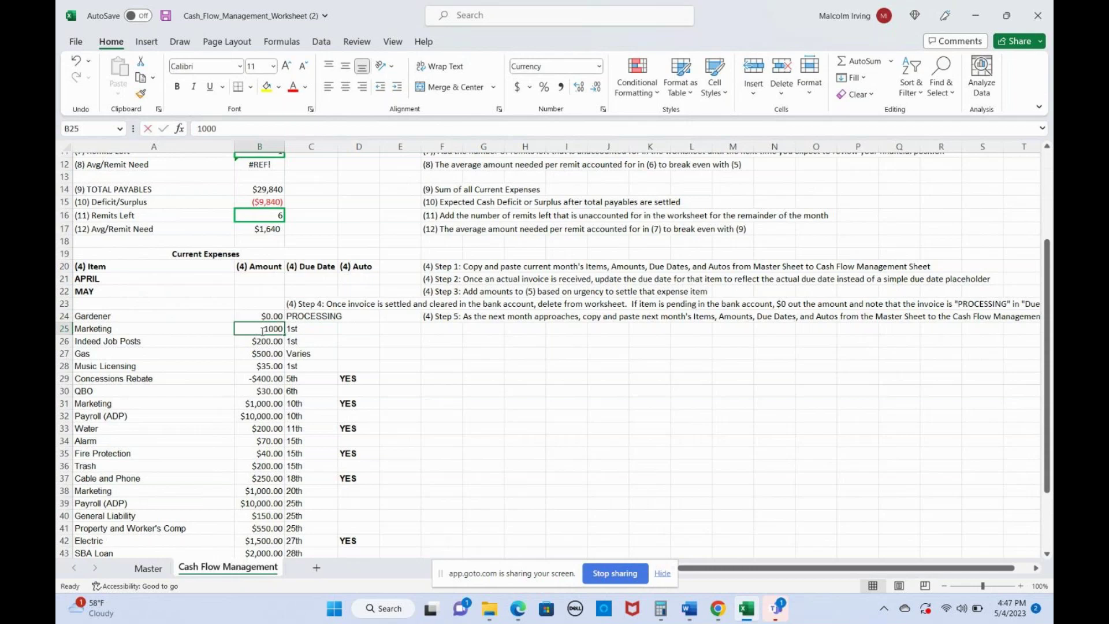
{"action": "type", "text": "0"}
{"action": "key", "text": "Return"}
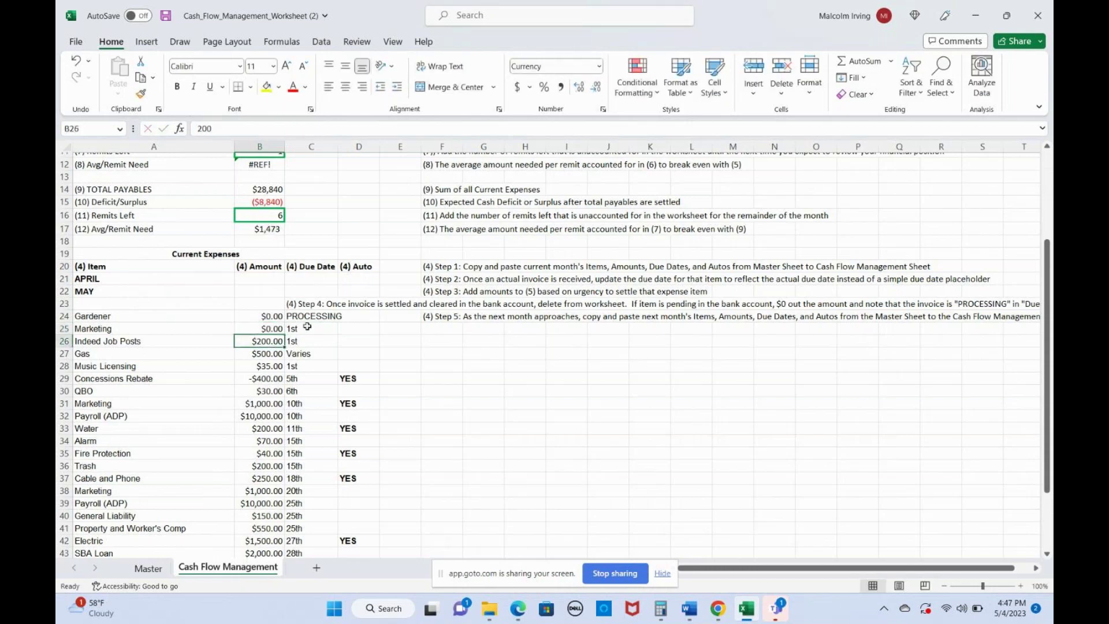
{"action": "left_click", "coordinate": [307, 328]}
{"action": "type", "text": "PROCESS"}
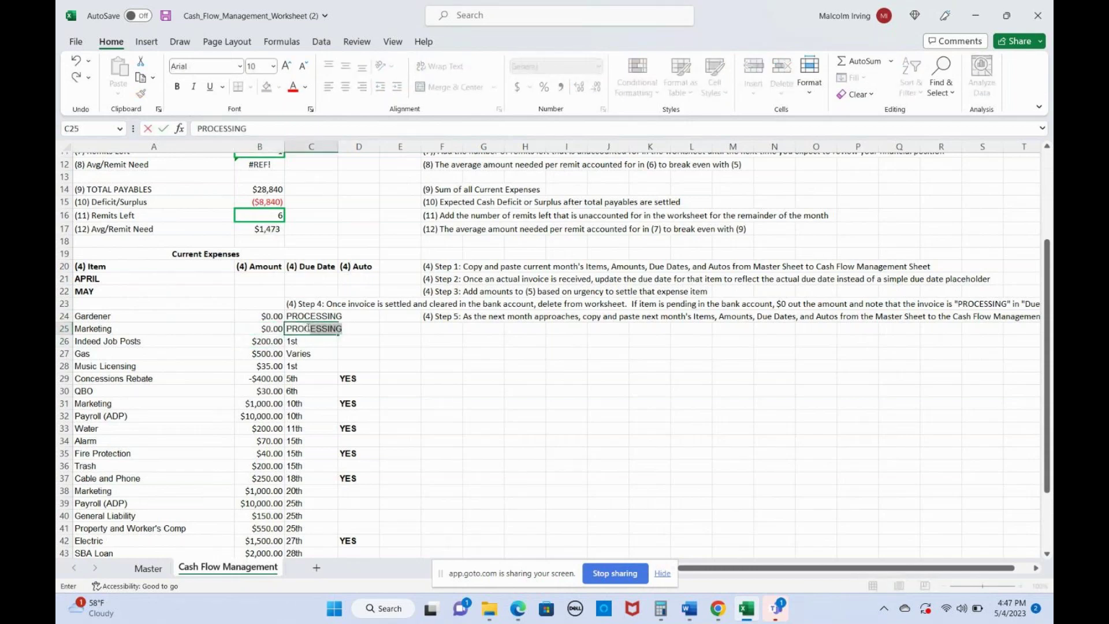
{"action": "type", "text": "ING"}
{"action": "key", "text": "Return"}
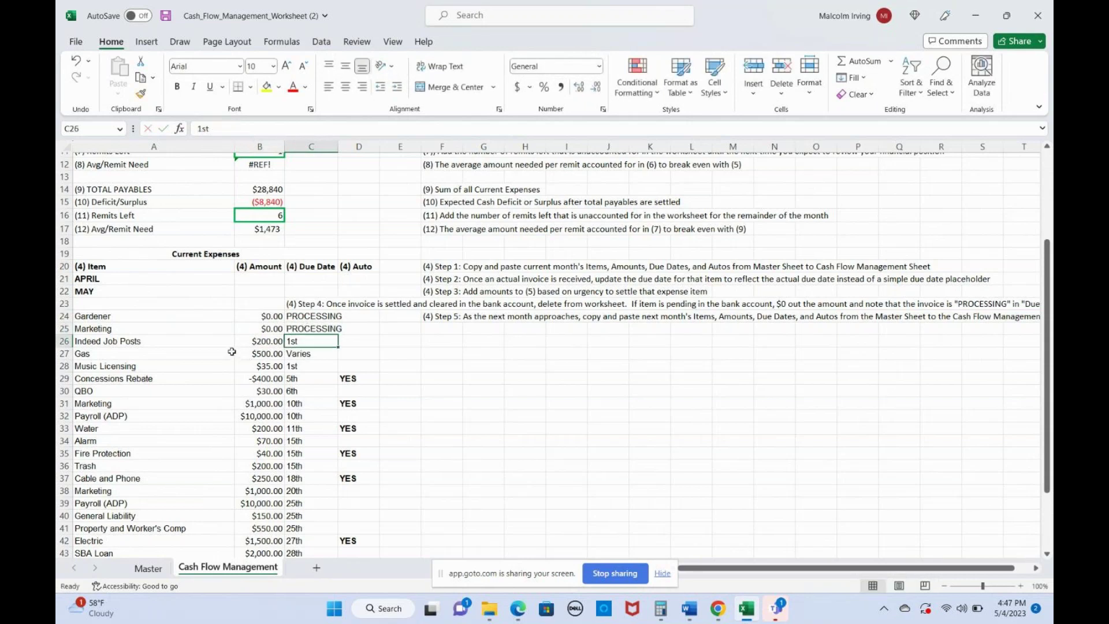
Set the Indeed Job Posts amount to 0 and its due date to PROCESSING.
{"action": "left_click", "coordinate": [265, 342]}
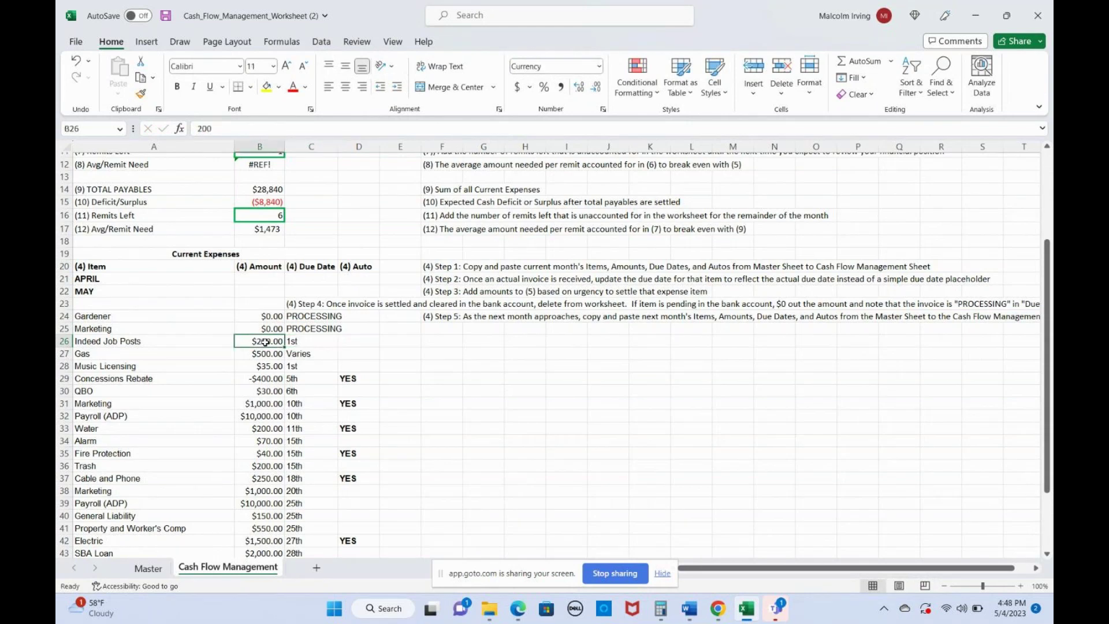
{"action": "type", "text": "0"}
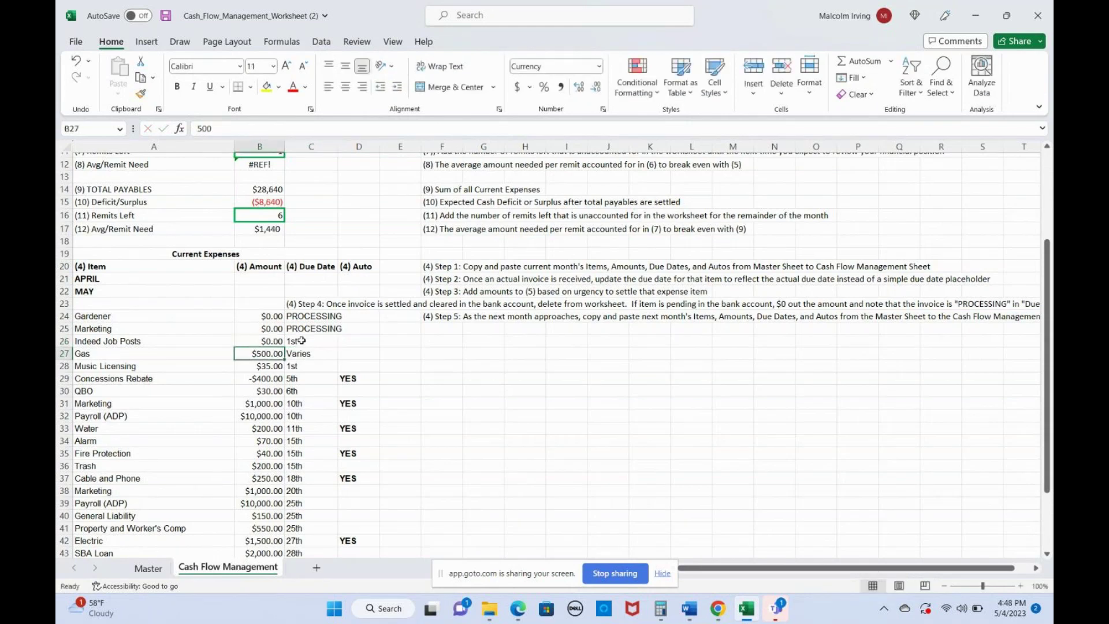
{"action": "left_click", "coordinate": [301, 341]}
{"action": "type", "text": "PROCESSONG"}
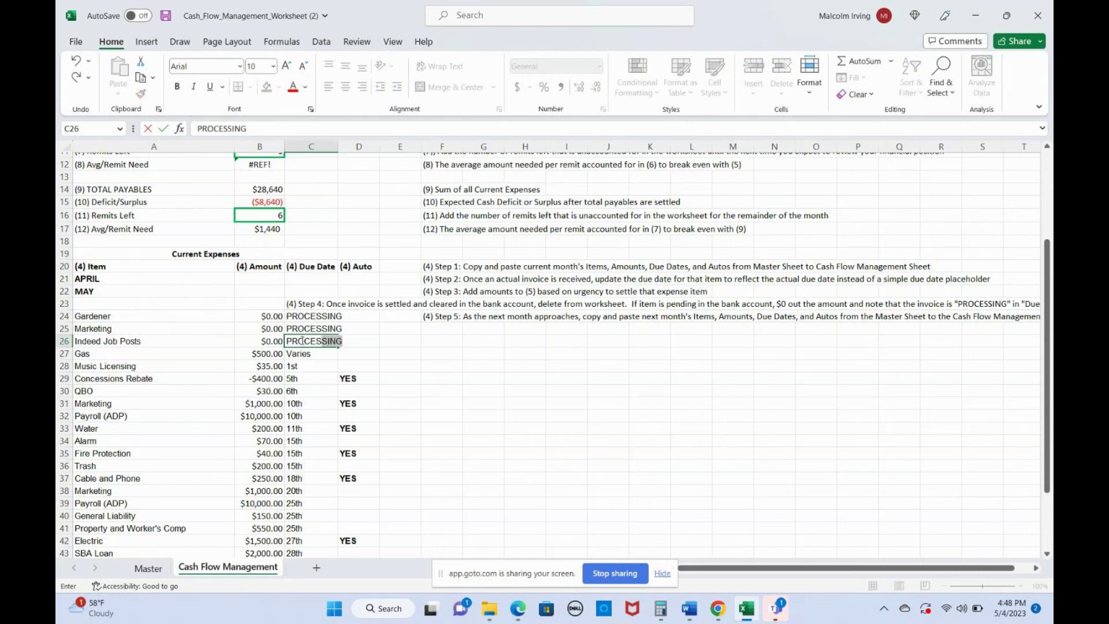
{"action": "key", "text": "BackSpace"}
{"action": "key", "text": "BackSpace"}
{"action": "key", "text": "BackSpace"}
{"action": "type", "text": "ING"}
{"action": "key", "text": "Return"}
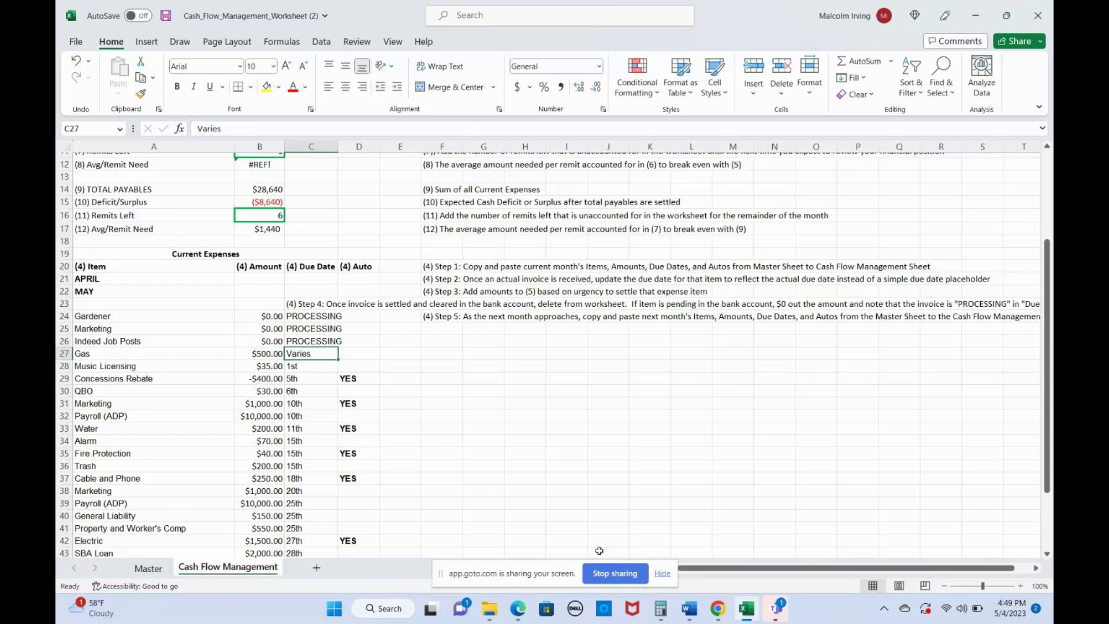
{"action": "left_click", "coordinate": [625, 577]}
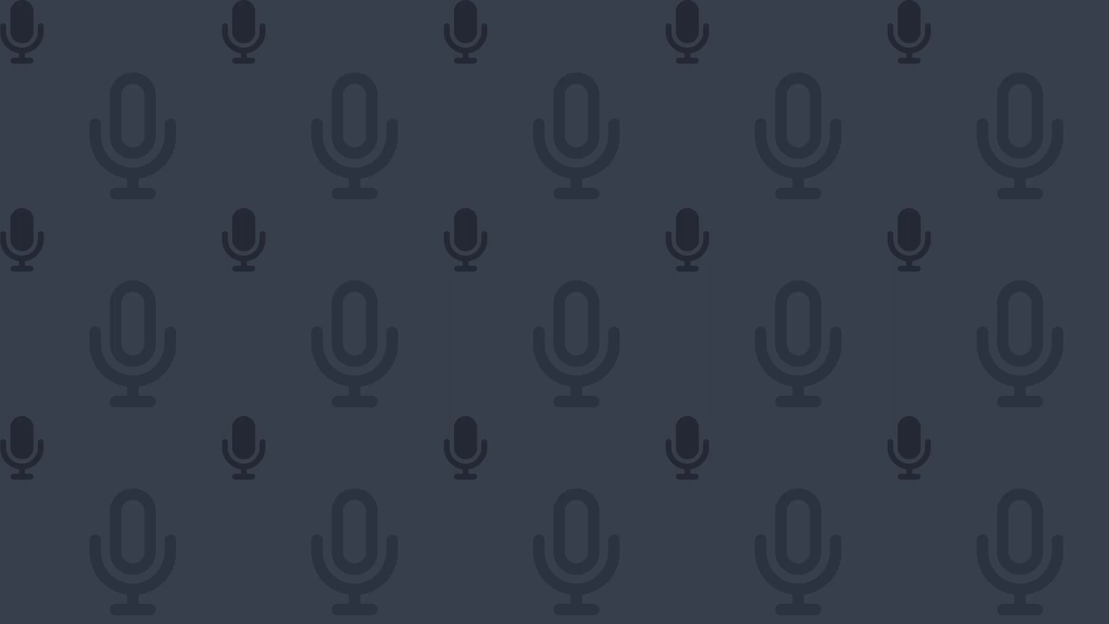